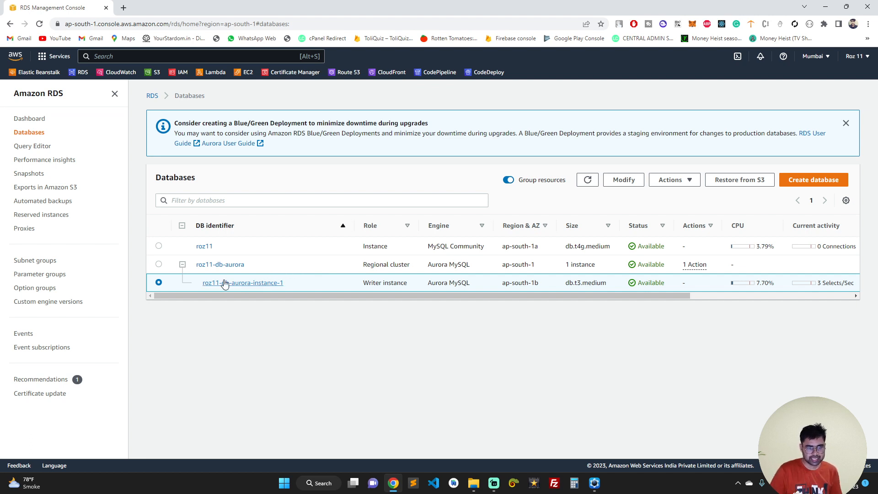
Step: Check the roz11-db-aurora cluster's available actions and its deletion protection setting, leaving the modification page without saving
click(159, 264)
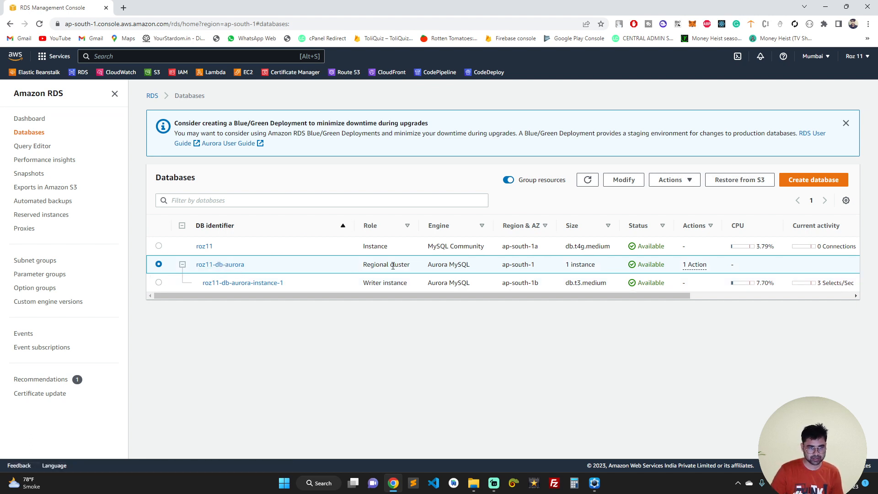
click(681, 183)
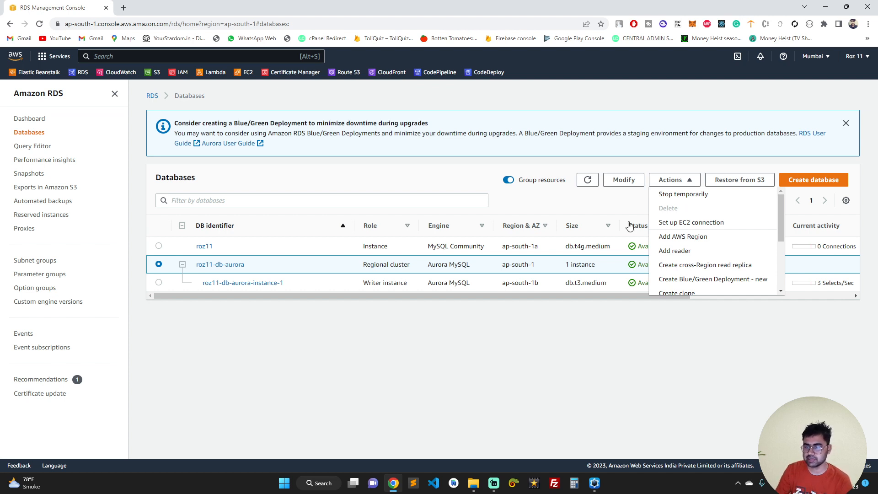
click(212, 266)
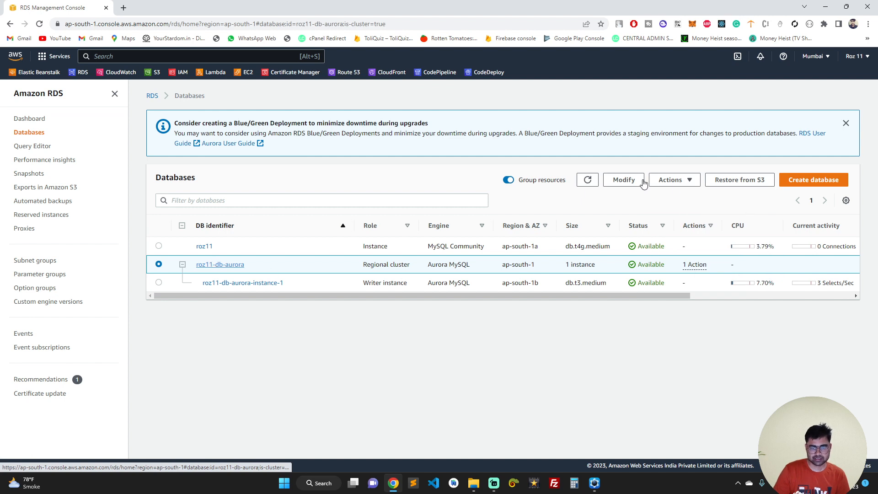
click(775, 115)
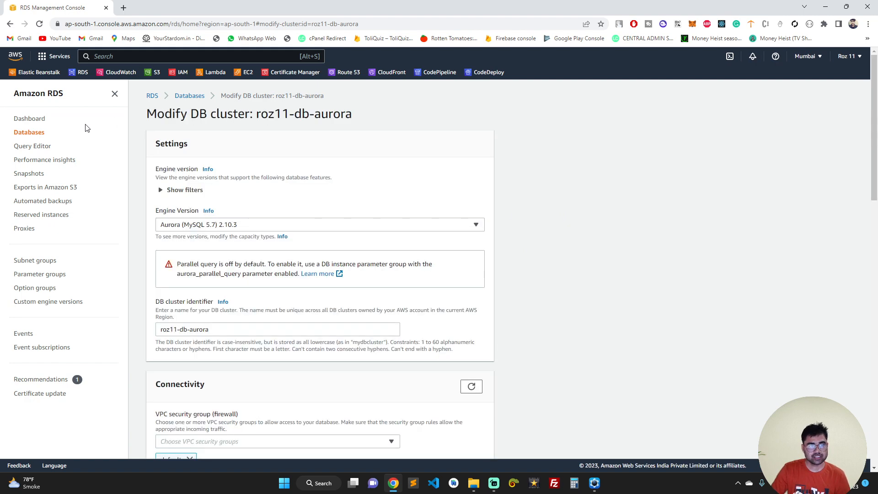
scroll(242, 306, down, 15)
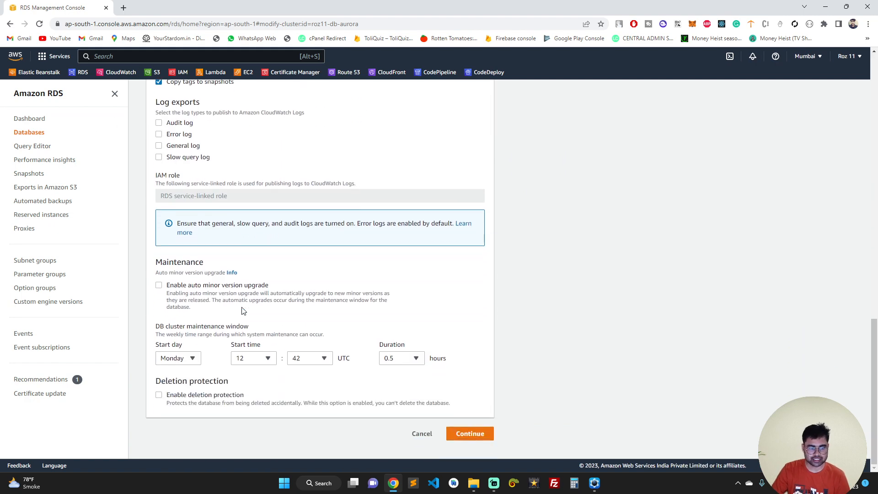
drag(167, 395, 244, 397)
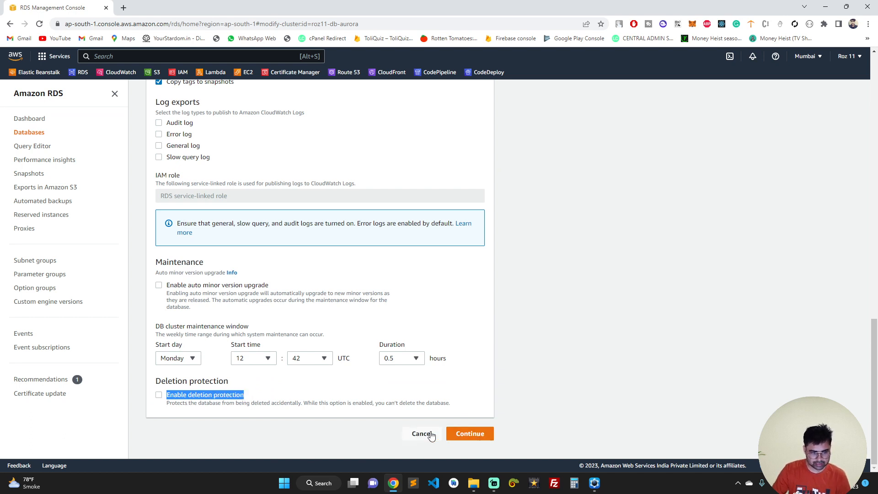
click(415, 434)
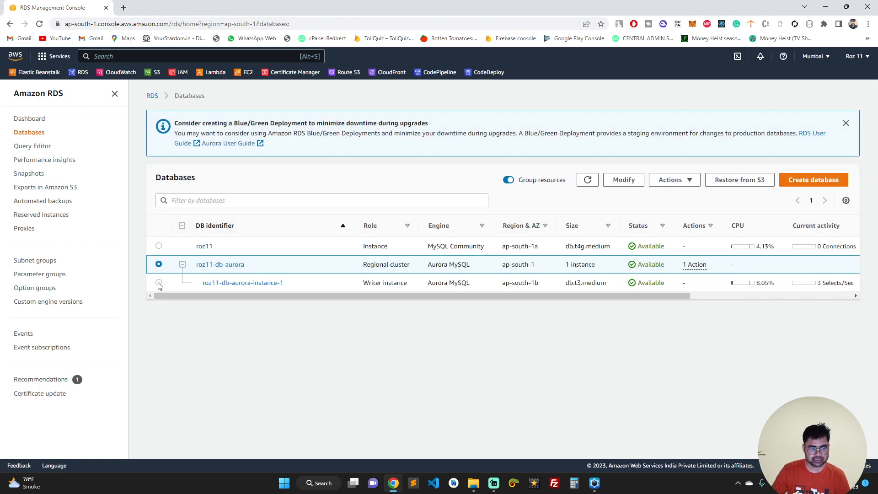
Step: Select the writer instance roz11-db-aurora-instance-1 and review its deletion dialog without deleting it
click(159, 282)
click(668, 180)
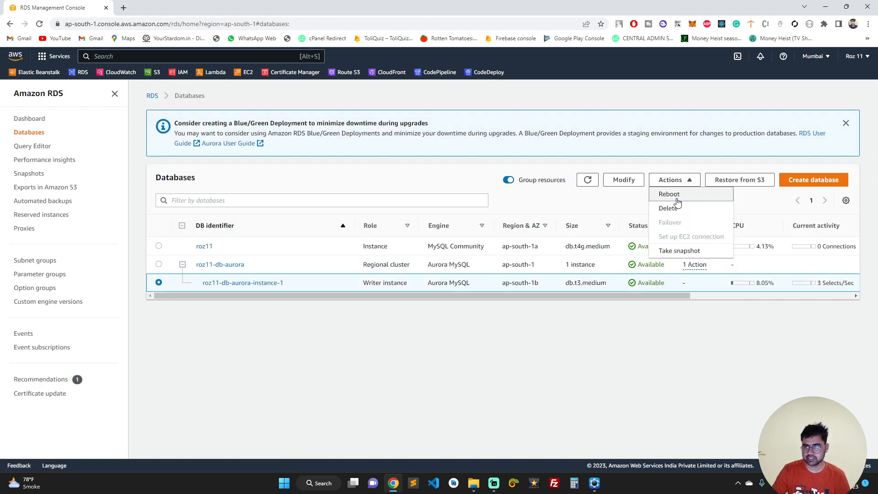
click(667, 212)
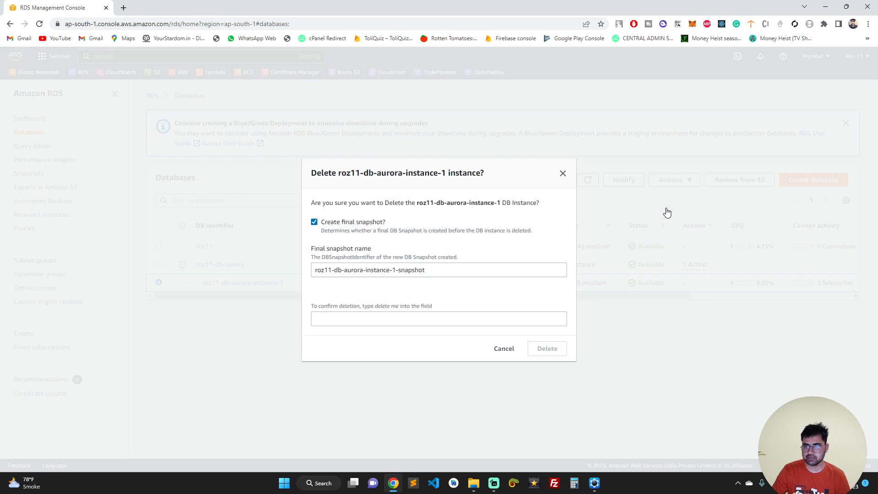
click(563, 172)
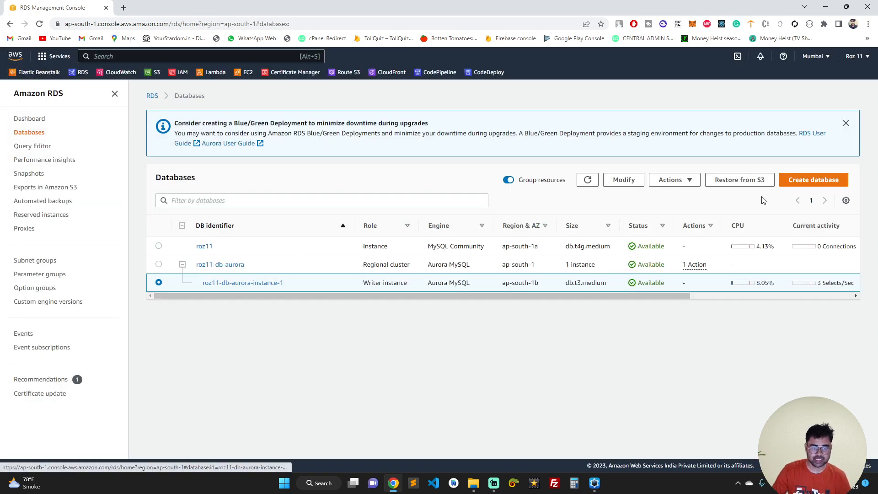
click(675, 180)
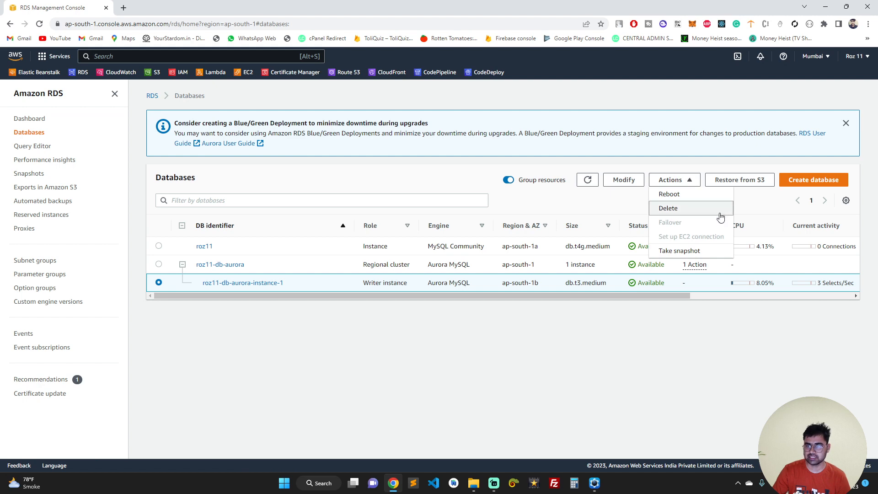
click(689, 212)
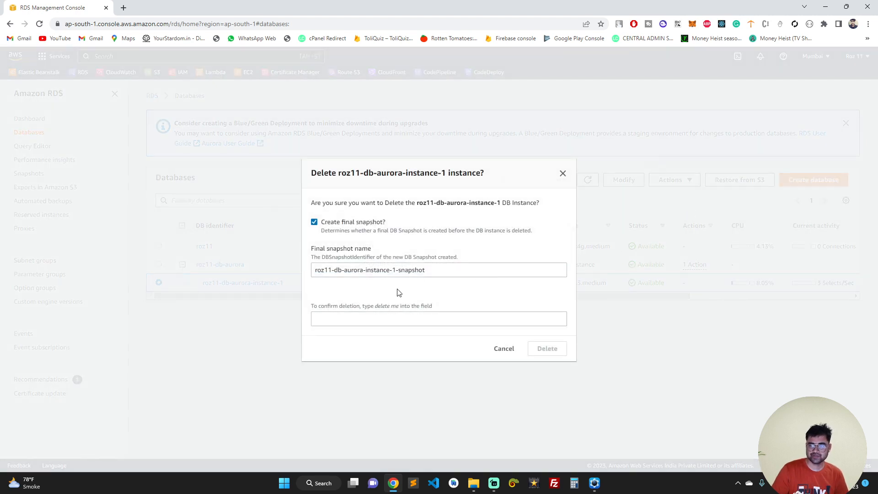
click(563, 173)
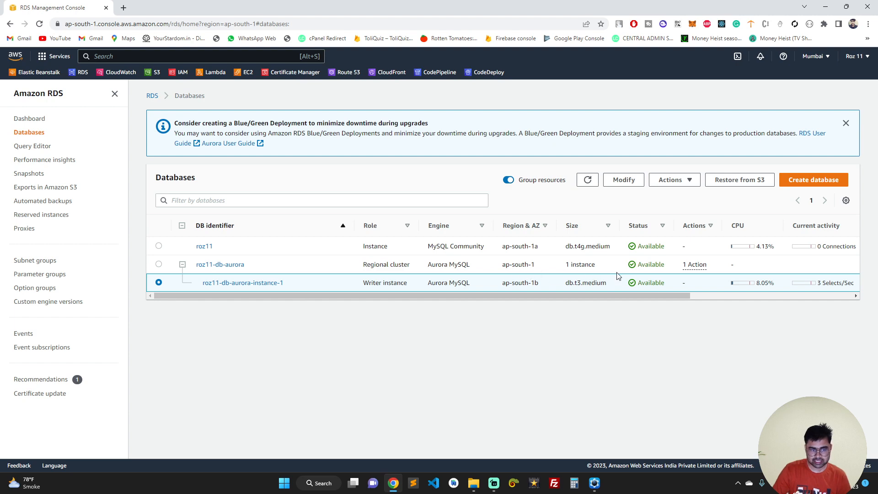
Step: Delete the roz11-db-aurora-instance-1 instance with a final snapshot named roz11-db-aurora-instance-1-snapshot, confirming with "delete me"
click(679, 182)
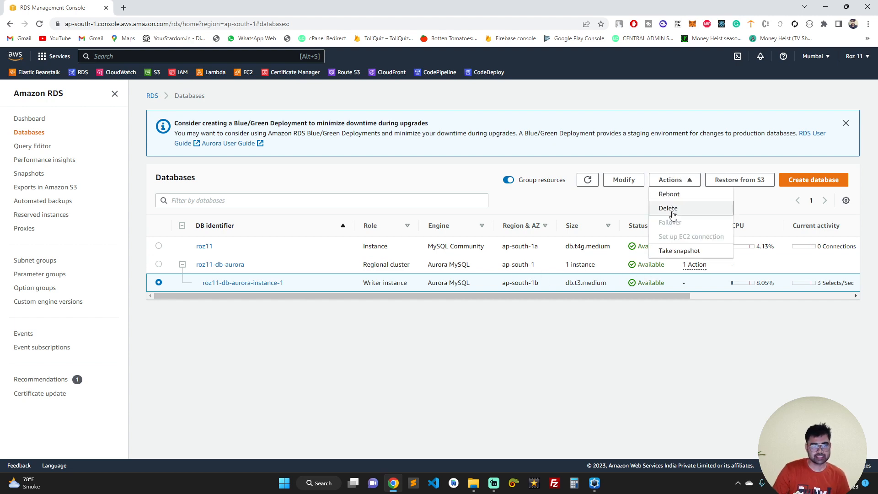
click(673, 213)
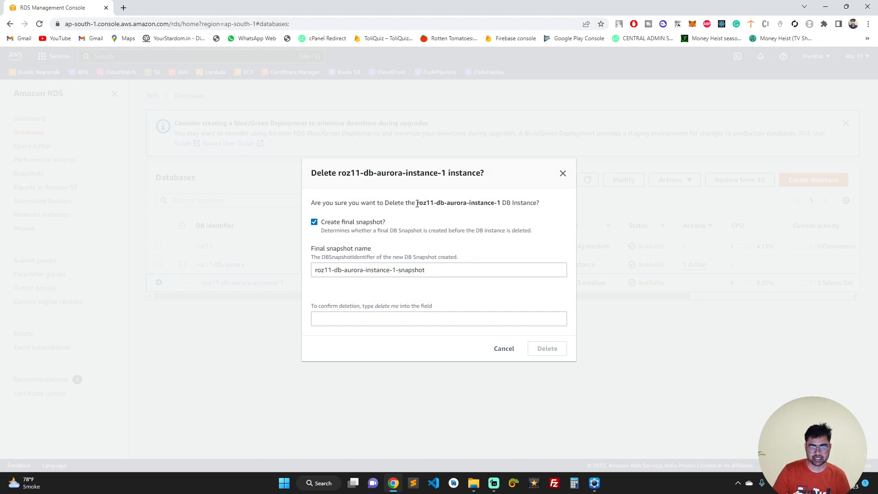
drag(416, 204, 466, 200)
click(447, 219)
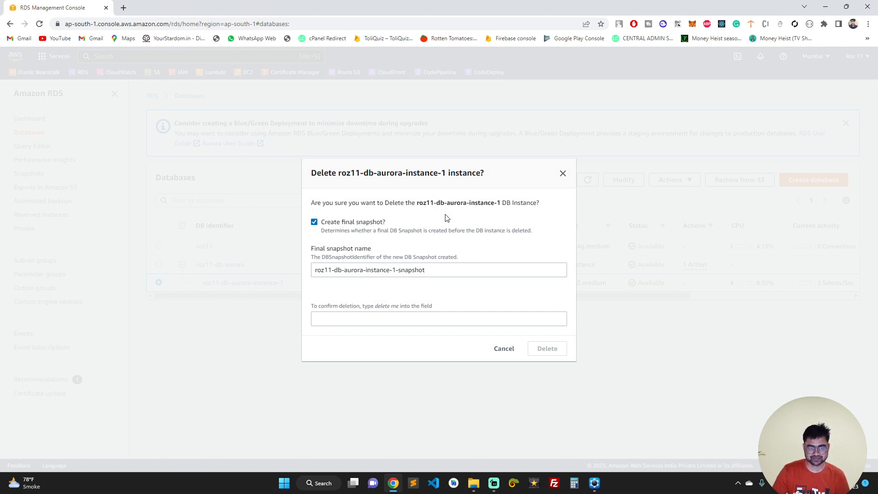
click(363, 319)
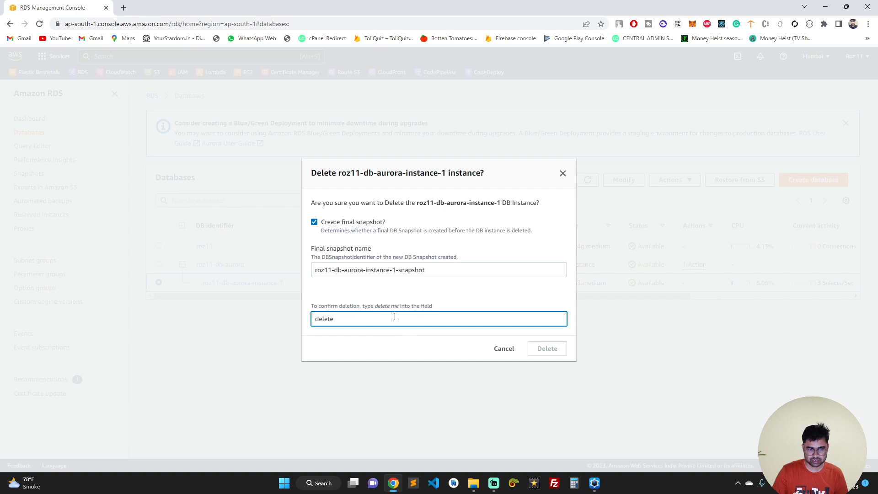
text(delete me)
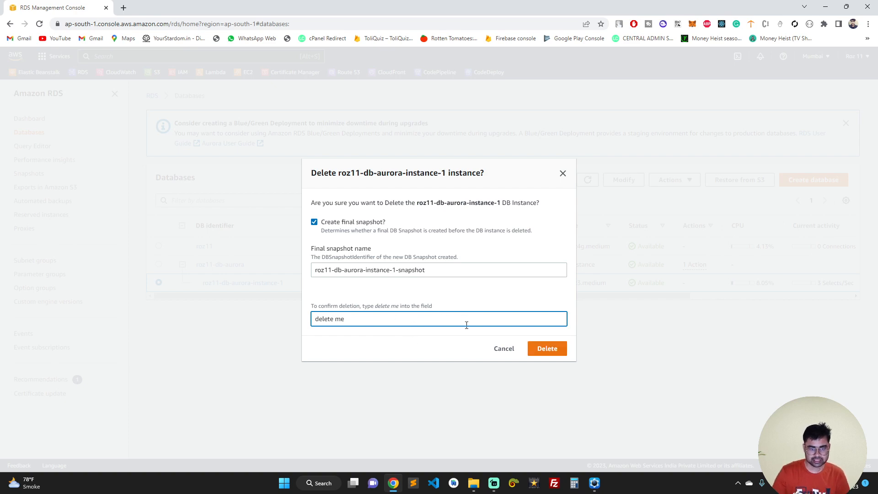
click(547, 349)
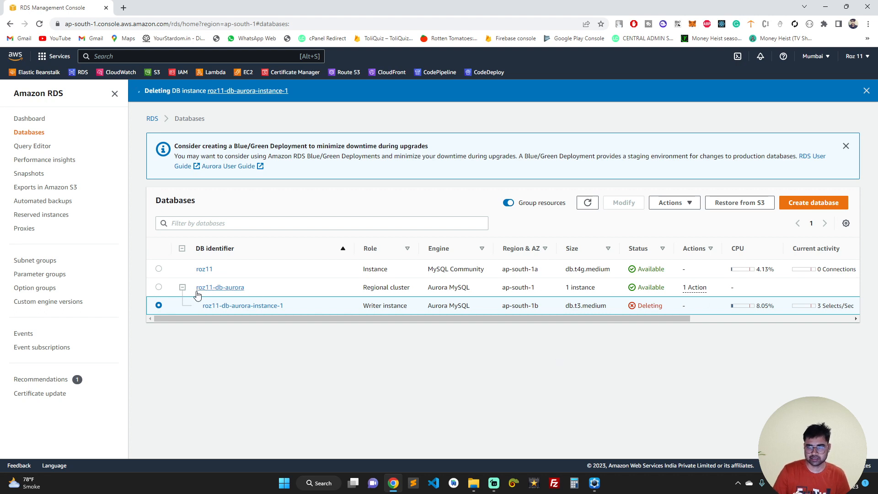
Step: Select the roz11-db-aurora regional cluster and check which actions are available for it
click(158, 287)
click(688, 203)
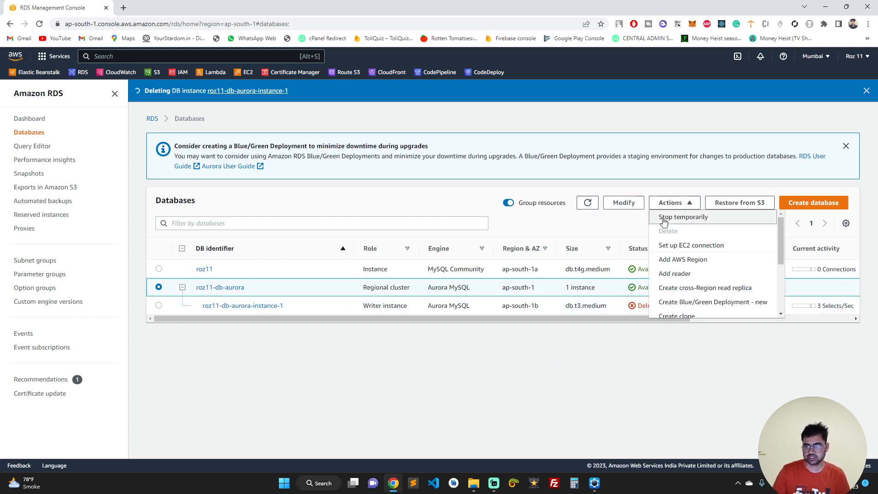
click(422, 348)
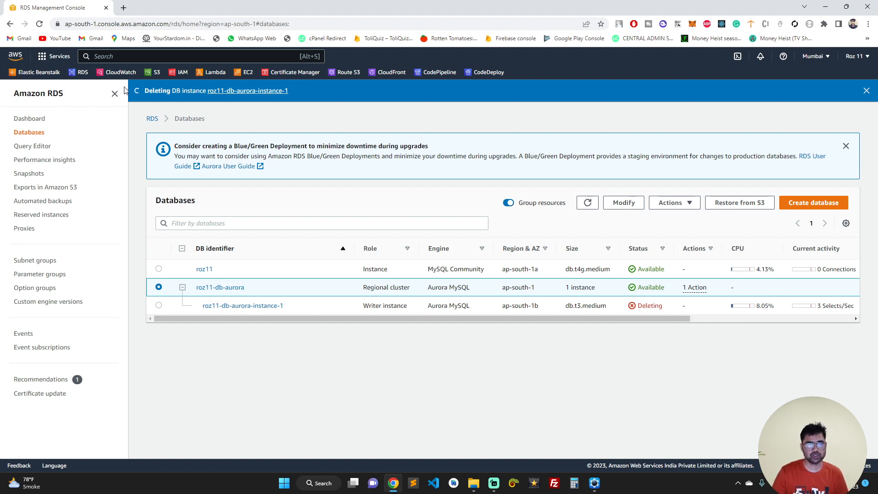
drag(178, 90, 211, 87)
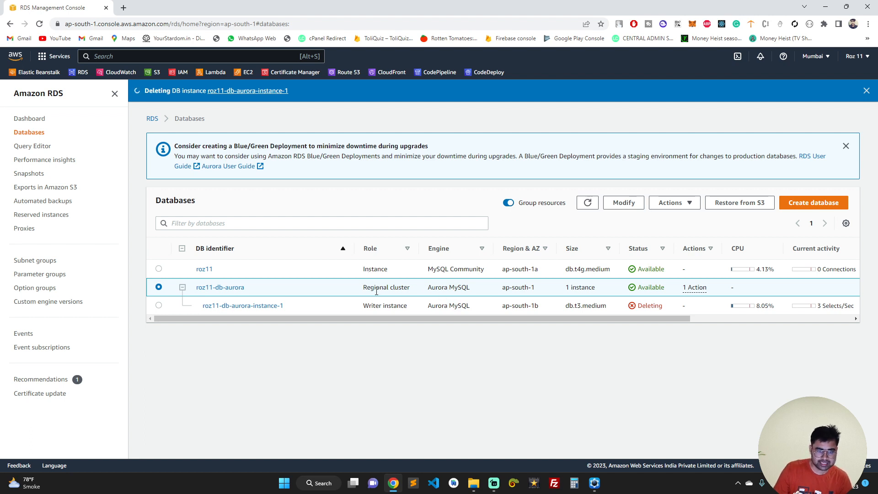
drag(364, 288, 425, 288)
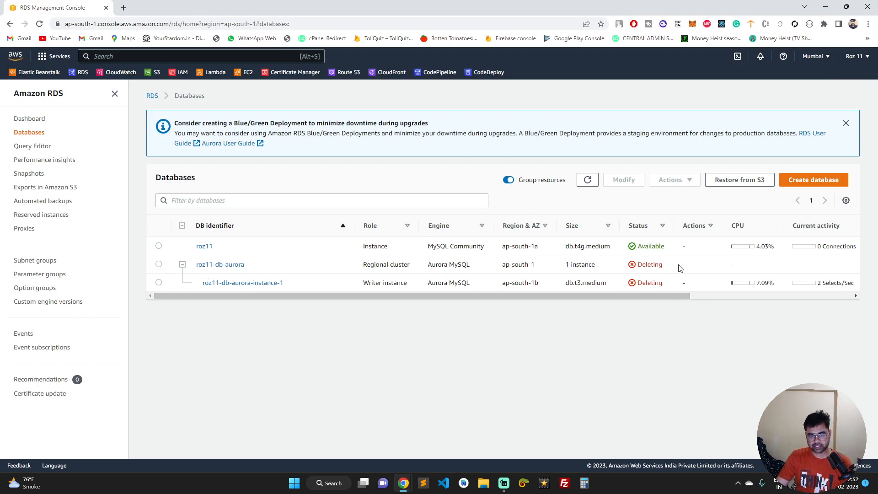
Step: Check the writer instance's size and the status of both the instance and the roz11-db-aurora cluster
drag(566, 286, 613, 287)
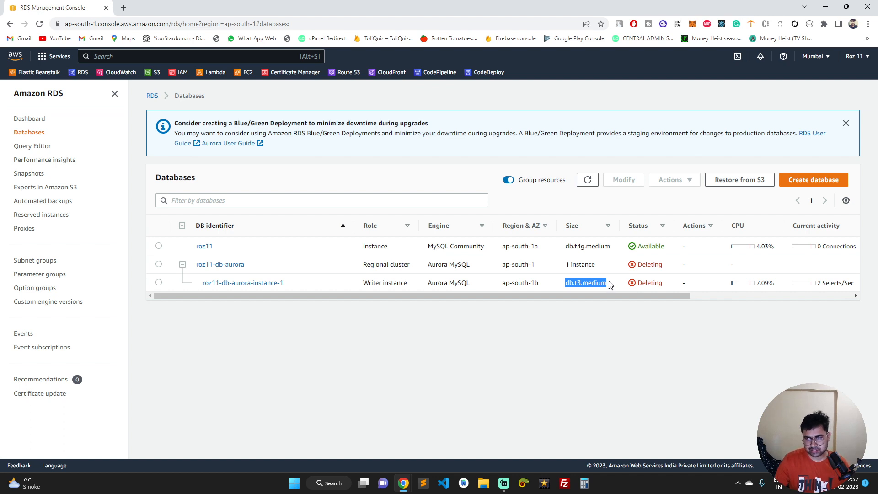
drag(636, 286, 666, 282)
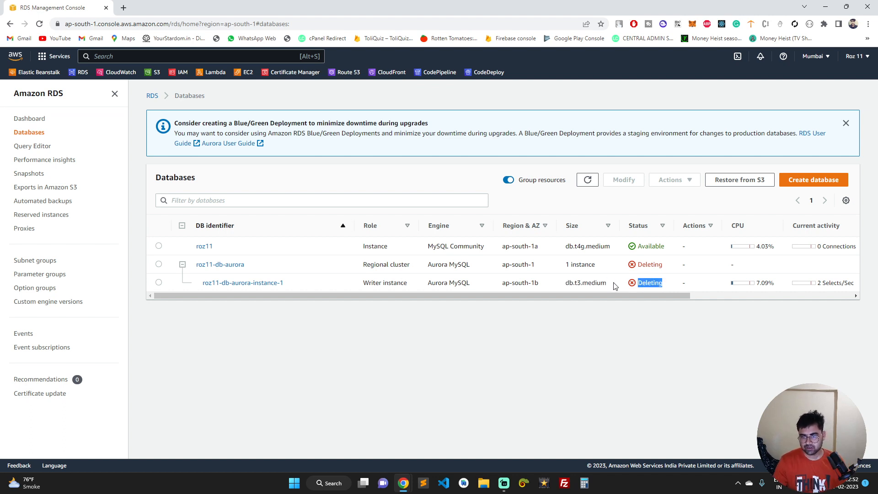
drag(595, 286, 601, 268)
drag(667, 265, 637, 264)
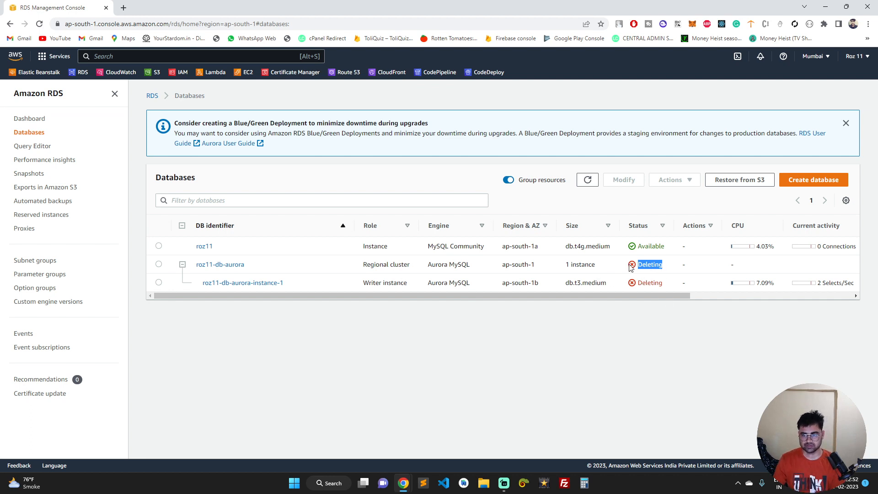
click(645, 263)
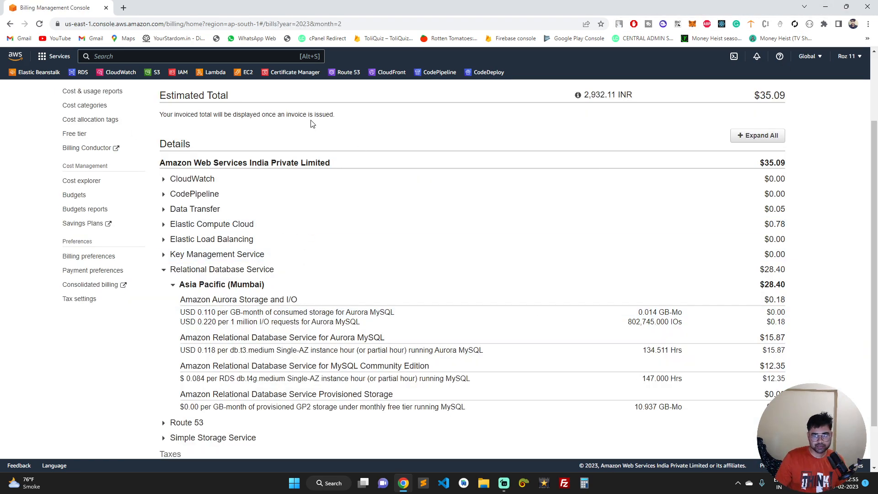
Step: Examine the February 2023 bill's estimated total and its Relational Database Service charges for Aurora MySQL and MySQL Community Edition
scroll(361, 227, up, 2)
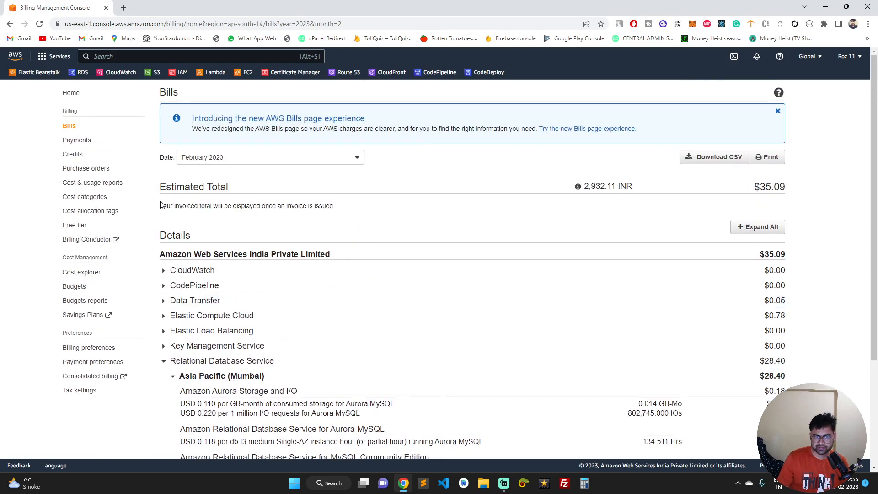
scroll(414, 226, down, 3)
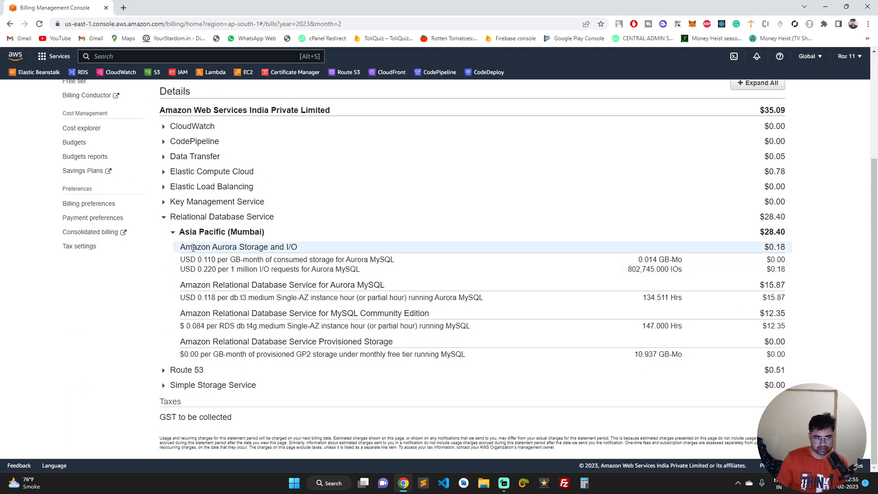
drag(182, 247, 322, 247)
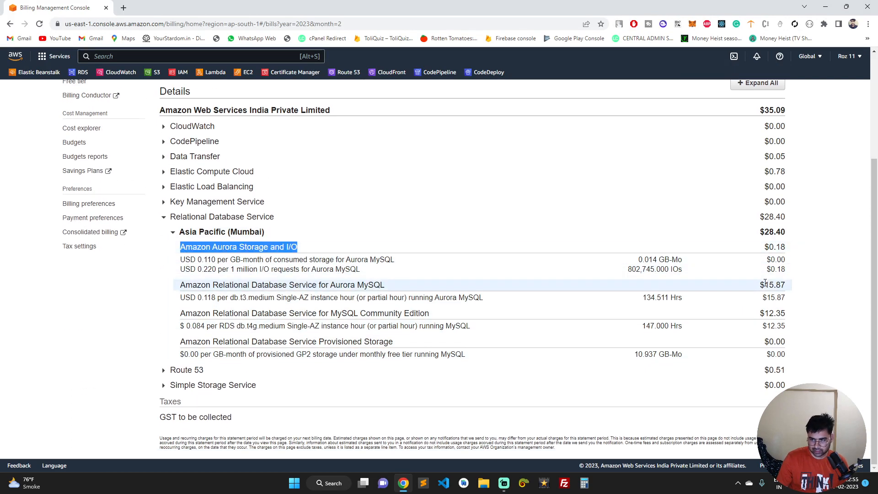
drag(760, 284, 785, 284)
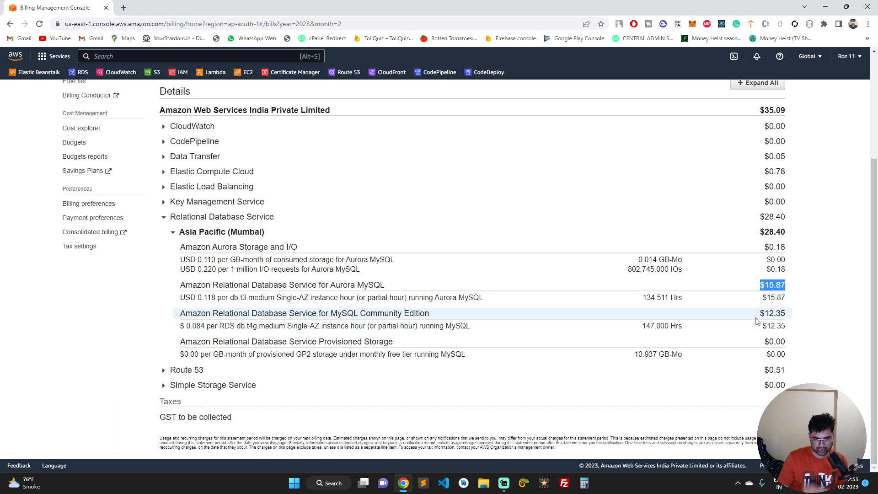
drag(761, 314, 791, 316)
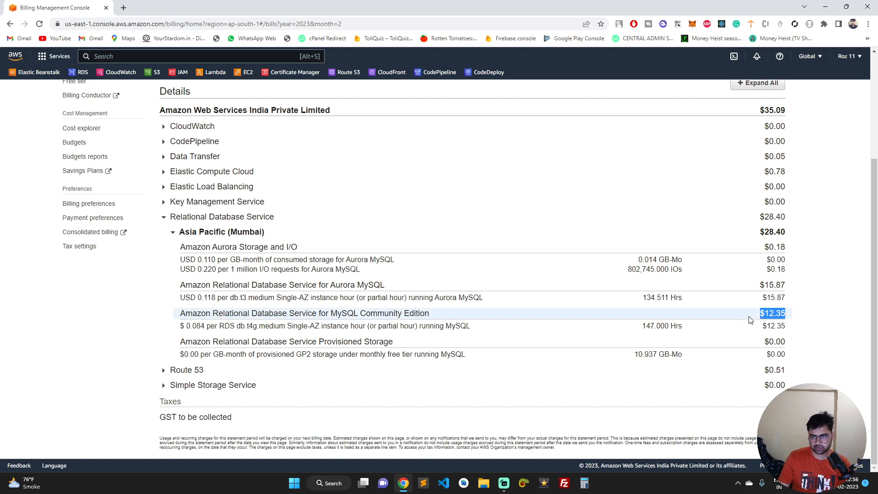
scroll(173, 260, up, 3)
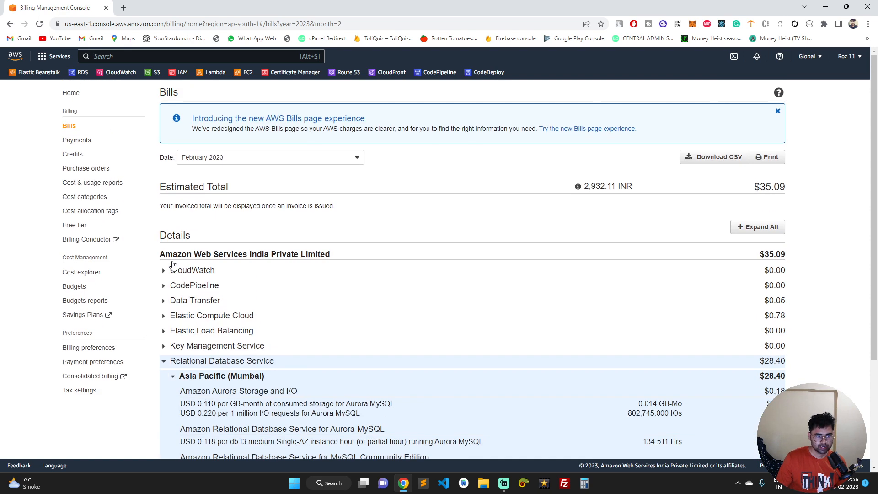
scroll(293, 261, down, 2)
scroll(364, 282, up, 1)
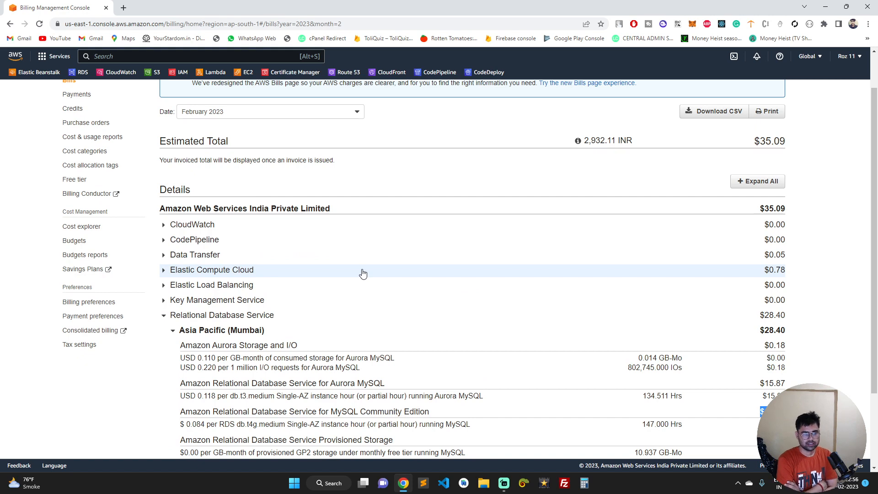
scroll(366, 284, down, 2)
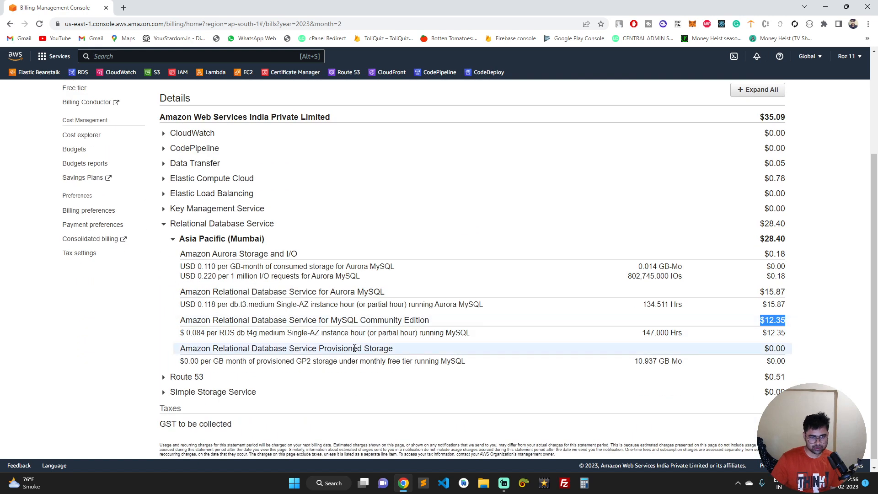
Step: Check the instance class and the charge listed for MySQL Community Edition in the February 2023 bill
drag(237, 333, 285, 333)
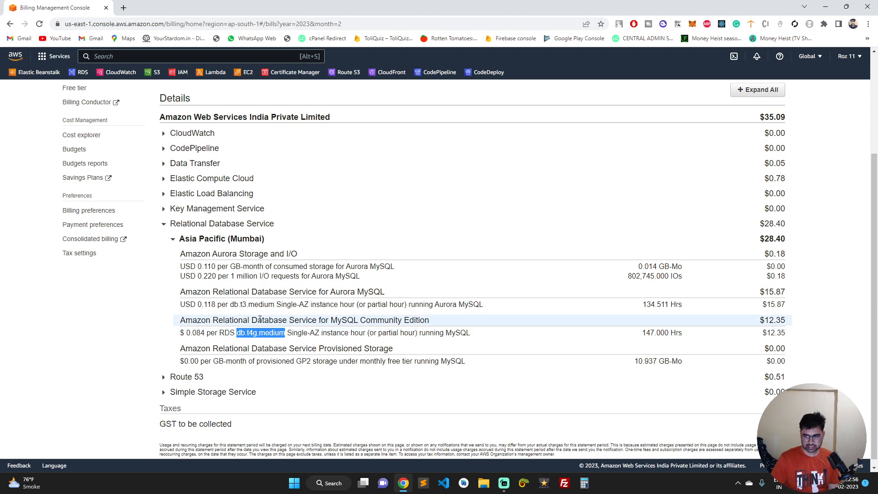
drag(760, 320, 786, 320)
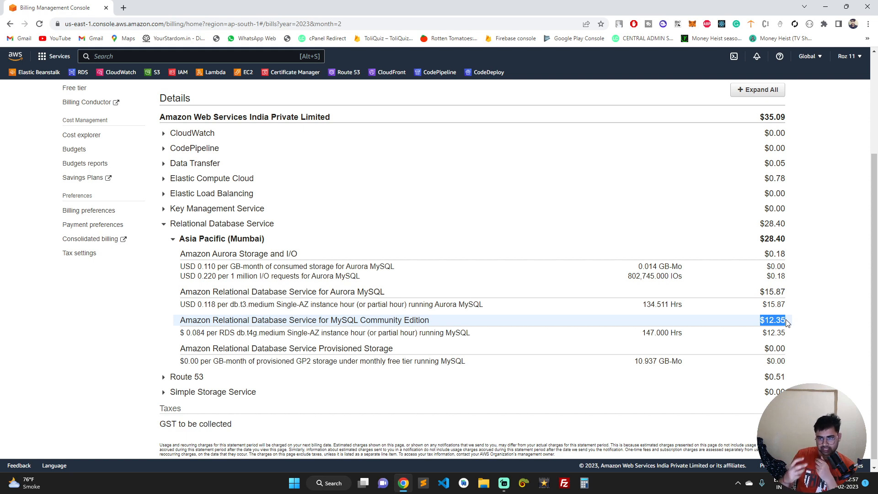
scroll(660, 254, up, 1)
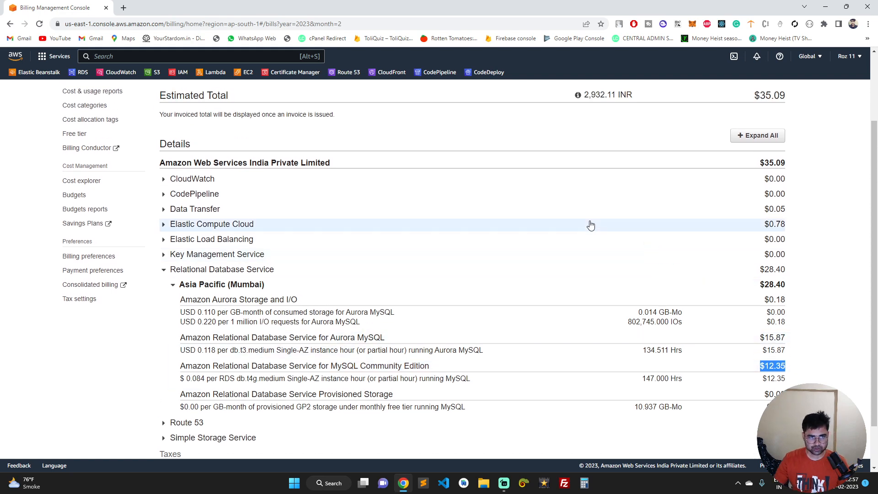
Step: Open the list of RDS databases and check the size of the roz11 instance
click(81, 72)
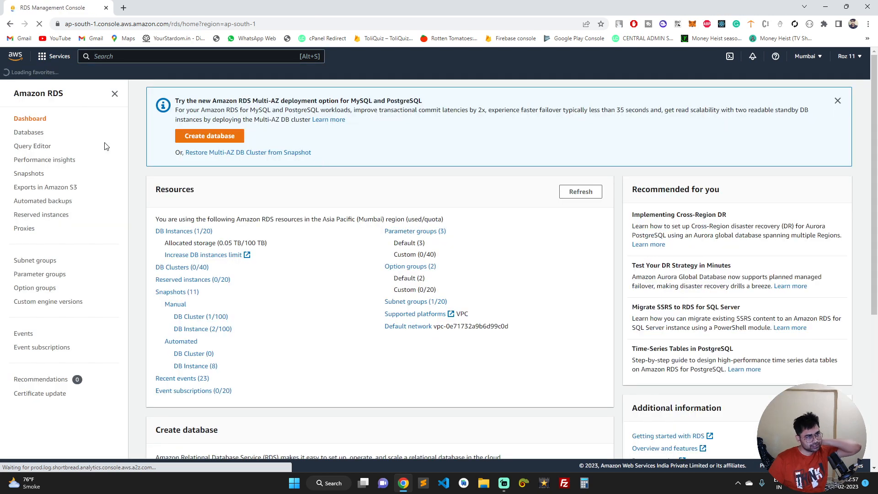
click(37, 132)
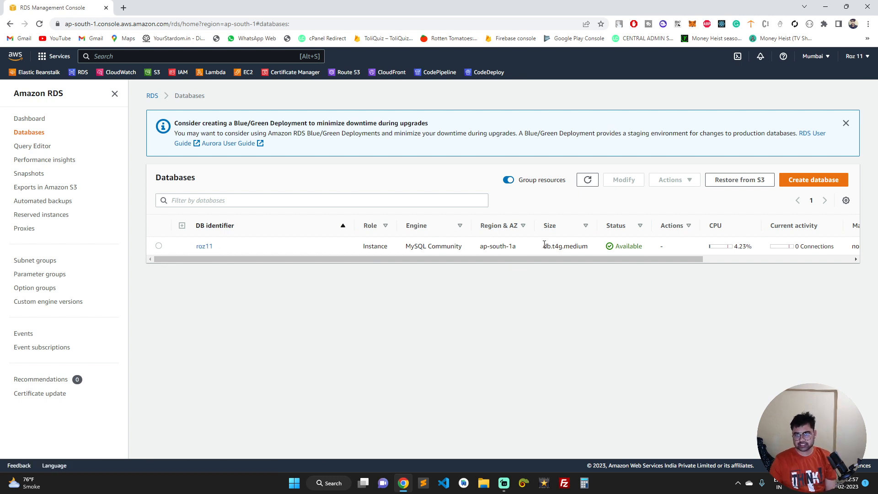
drag(543, 247, 595, 248)
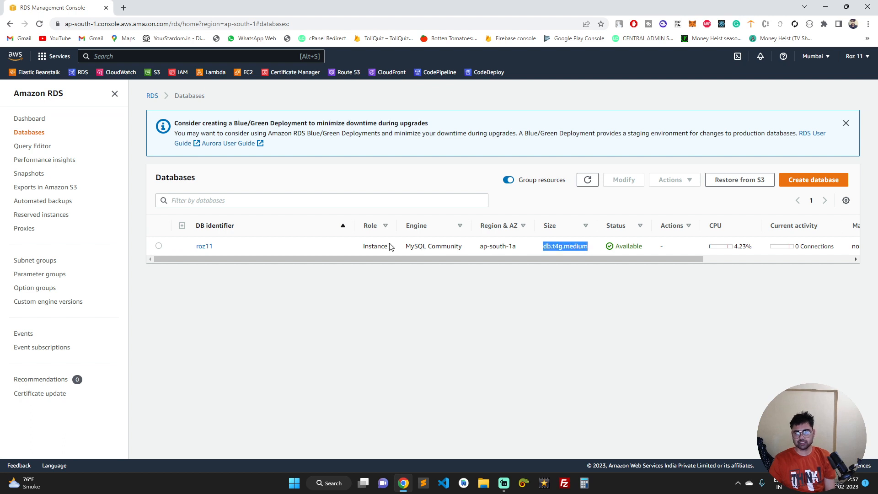
Step: Select the roz11 instance and examine its available actions and its Multi-AZ setting
click(159, 246)
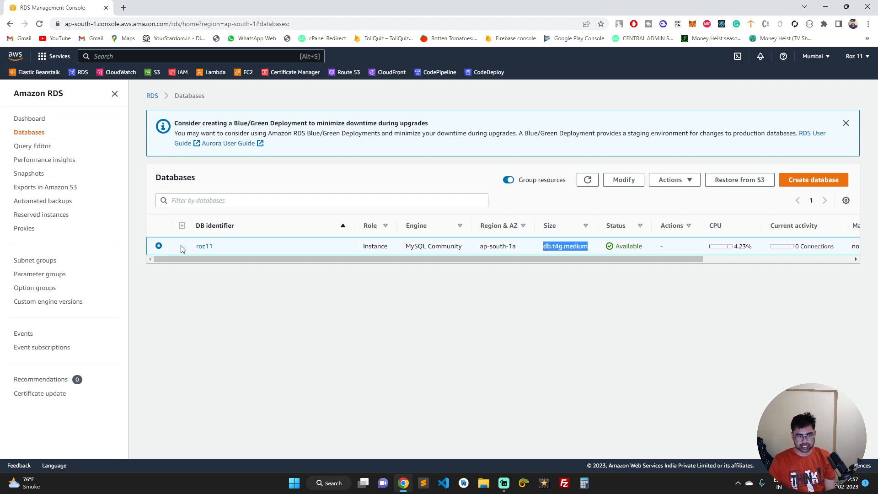
click(677, 181)
scroll(709, 222, down, 1)
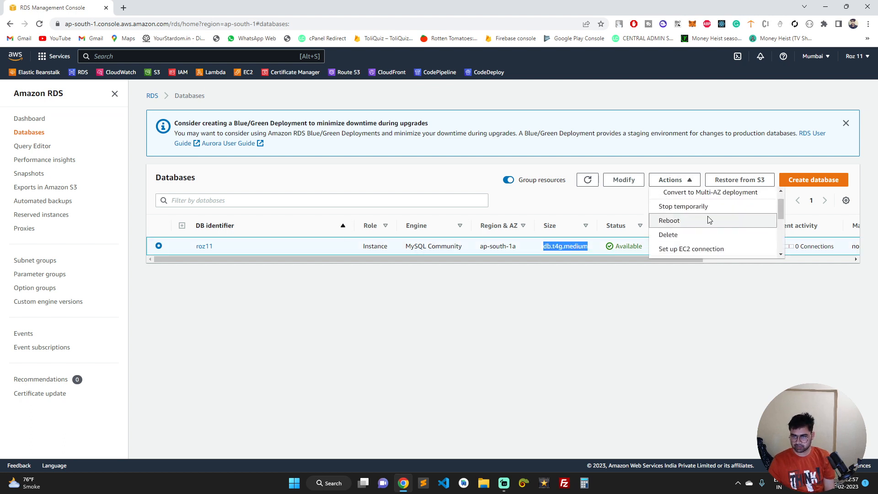
scroll(709, 221, up, 1)
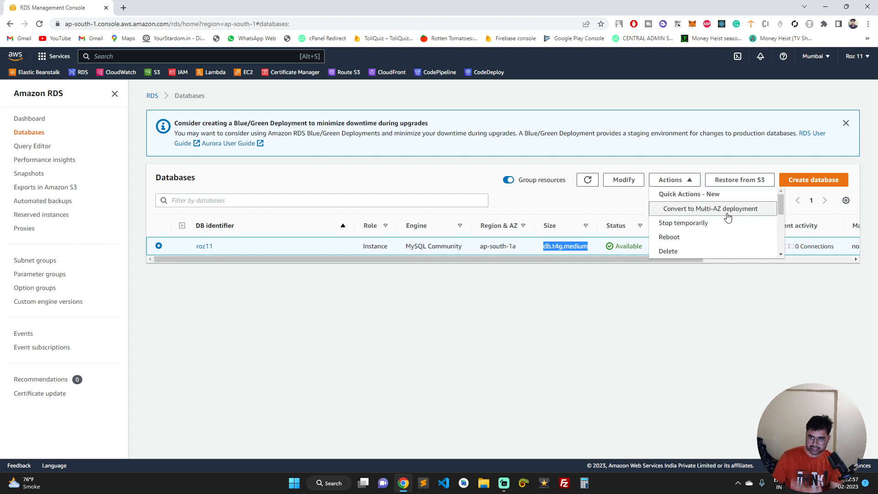
click(811, 259)
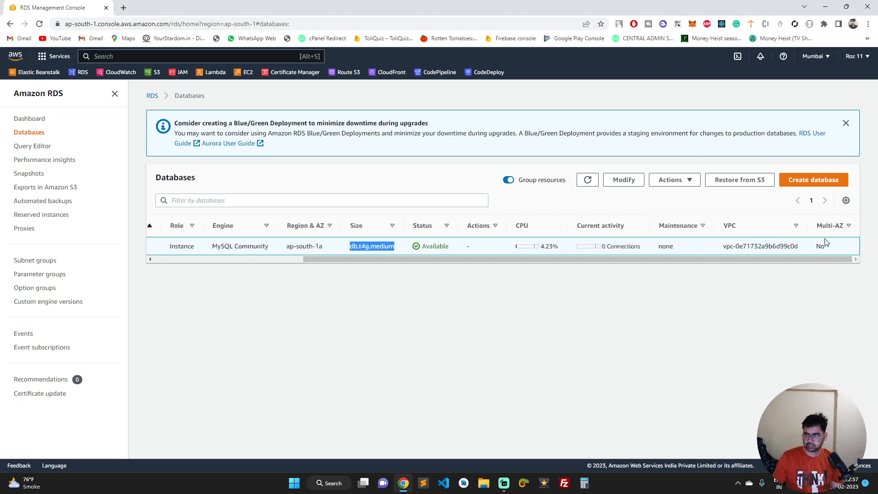
drag(805, 259, 703, 259)
click(673, 183)
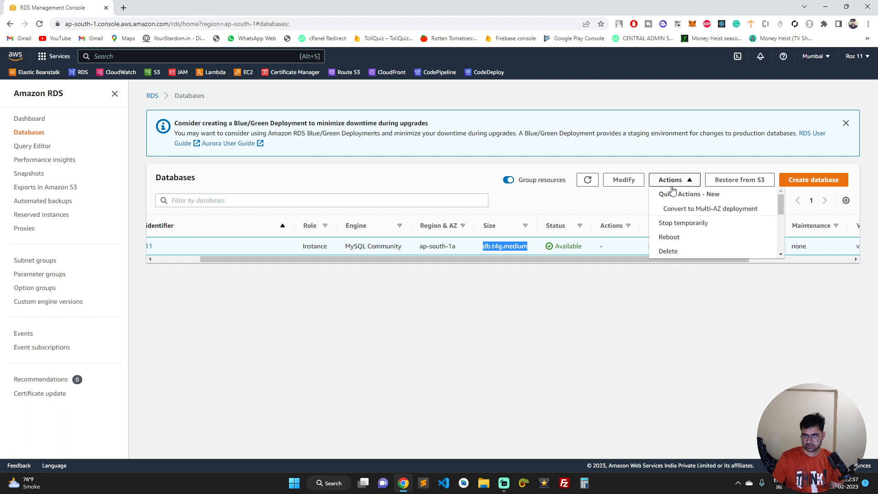
scroll(711, 231, down, 3)
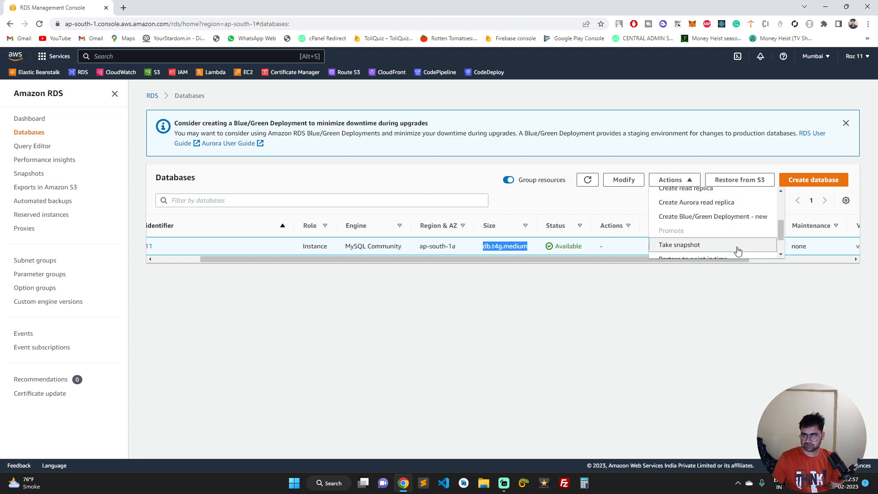
scroll(740, 249, down, 3)
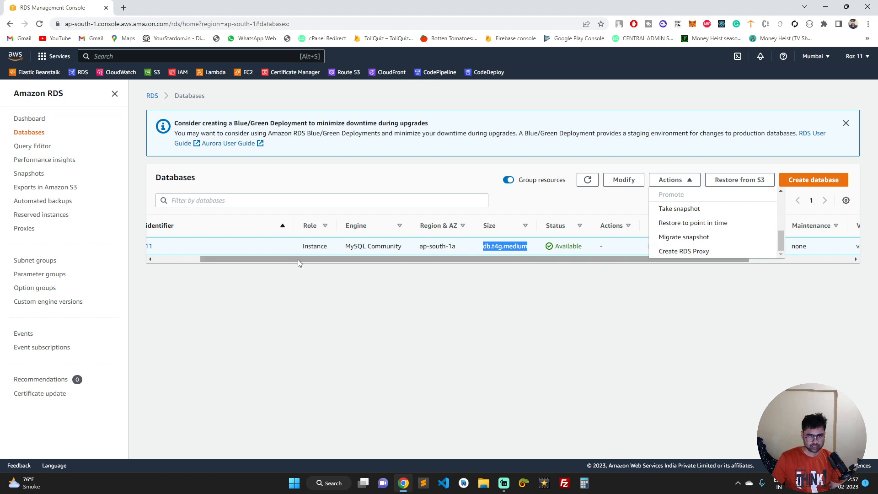
Step: Open the details of the roz11 instance and start modifying its configuration
drag(297, 259, 156, 251)
click(203, 248)
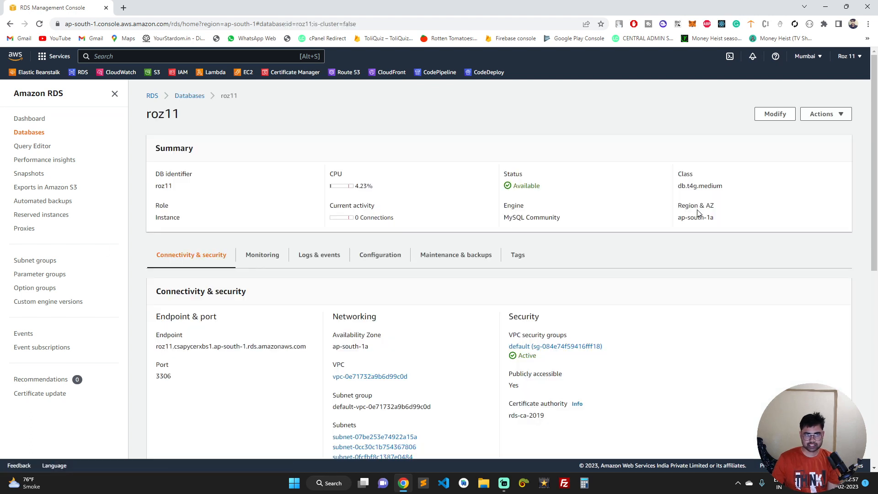
click(775, 114)
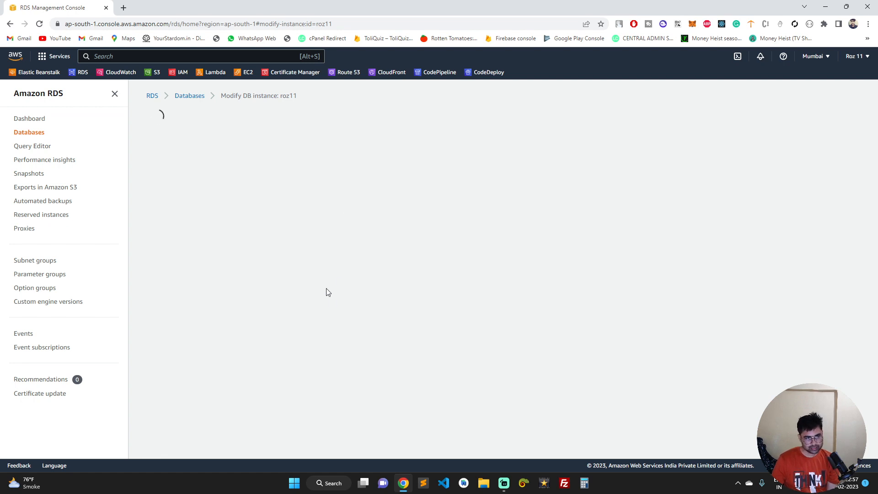
Step: Run an internet speed test on fast.com in a separate tab, closing it to return to the RDS console
click(124, 8)
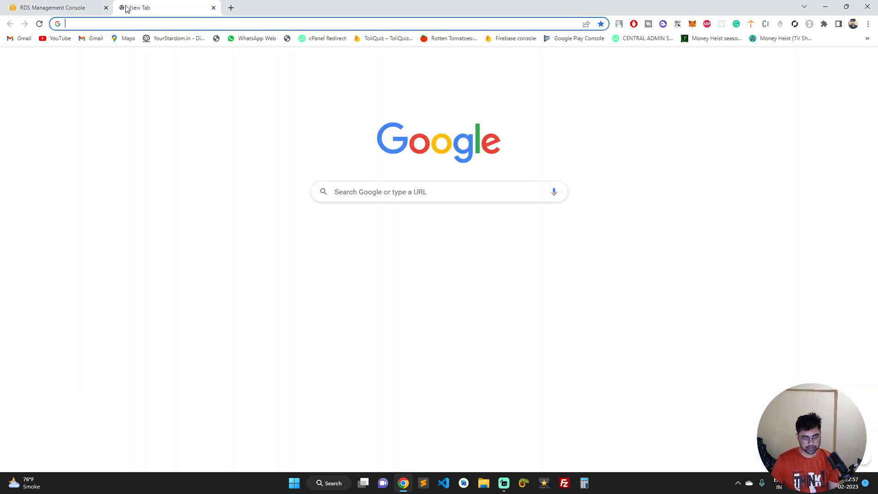
text(fast)
key(Return)
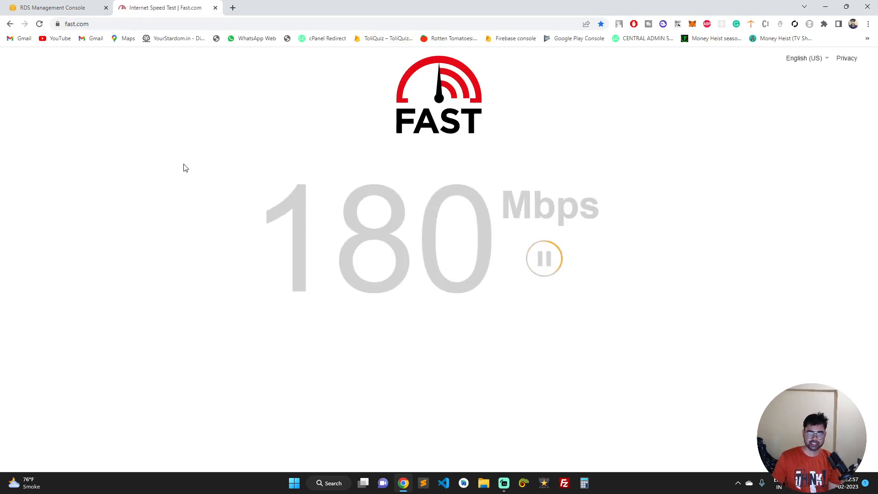
click(214, 8)
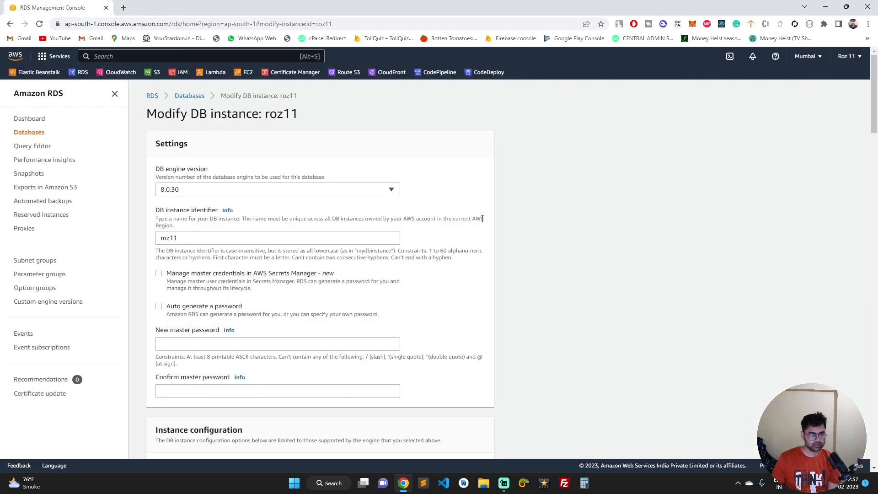
Step: Set the DB instance class of roz11 to the burstable db.t4g.micro
scroll(412, 320, down, 5)
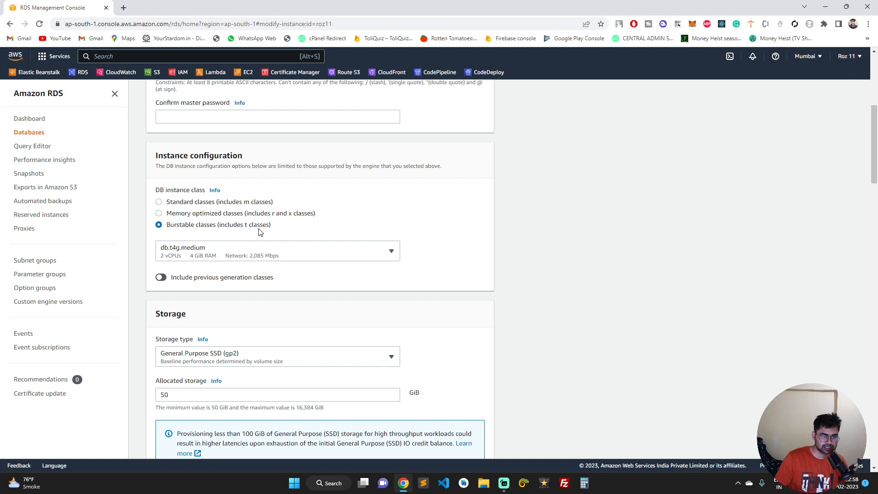
click(228, 257)
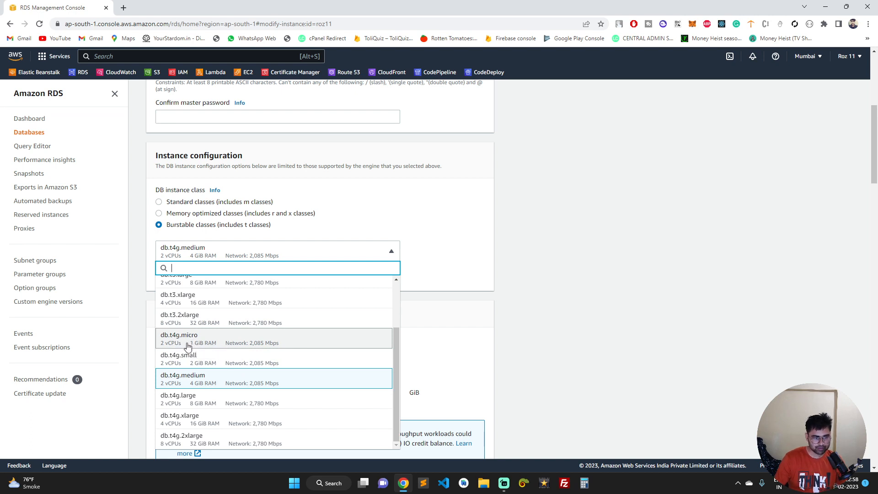
text(micro)
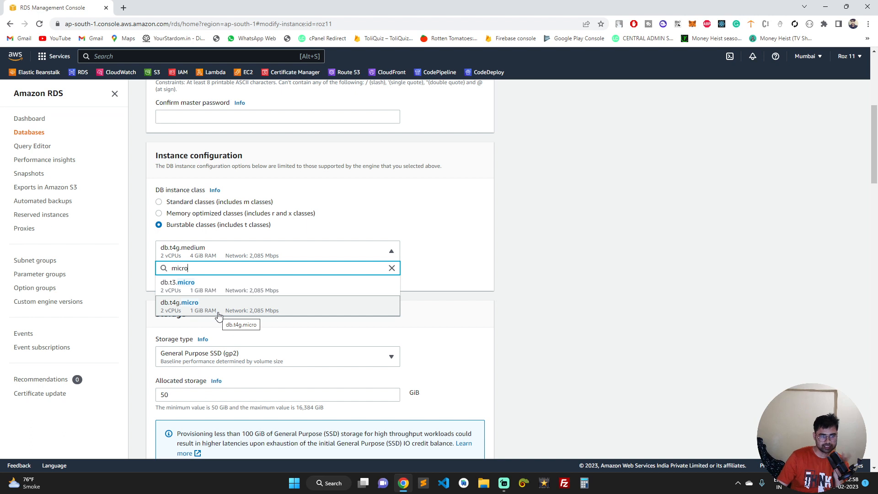
click(186, 310)
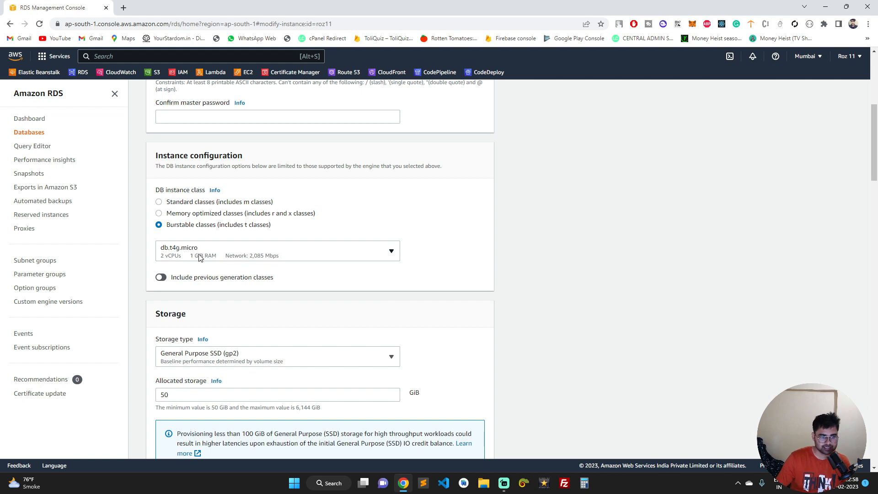
Step: Review roz11's remaining settings, including storage autoscaling, availability, authentication, monitoring, backup, maintenance and deletion protection
scroll(187, 276, down, 7)
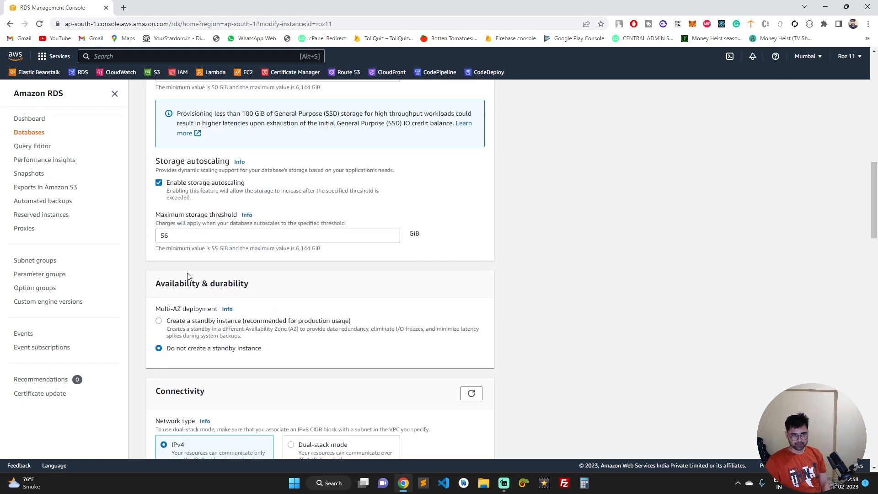
scroll(283, 293, down, 15)
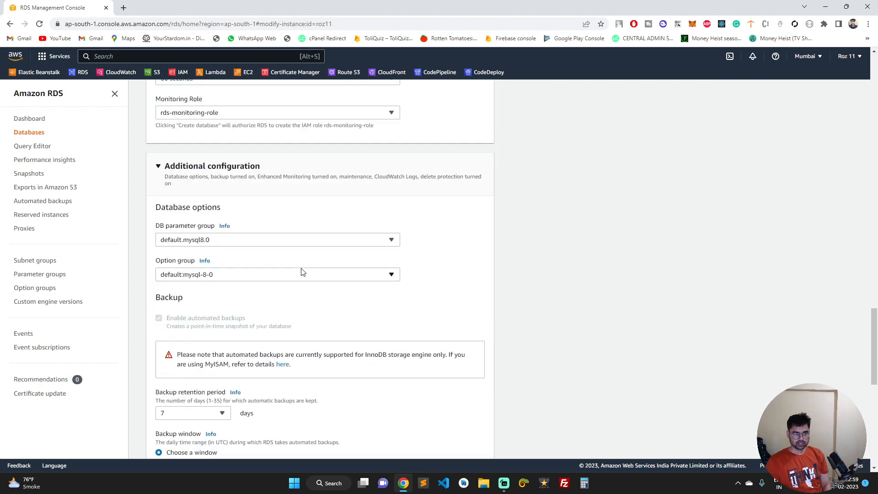
scroll(302, 273, down, 10)
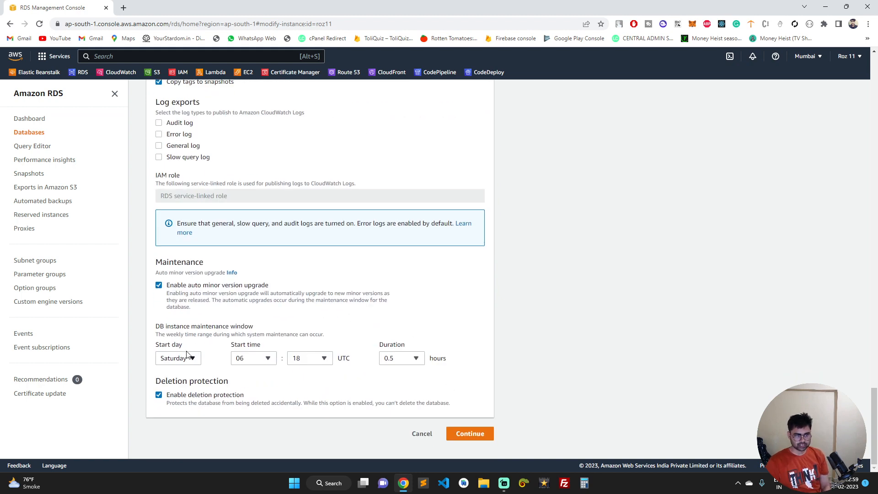
scroll(363, 271, up, 5)
scroll(365, 272, down, 5)
scroll(365, 272, up, 7)
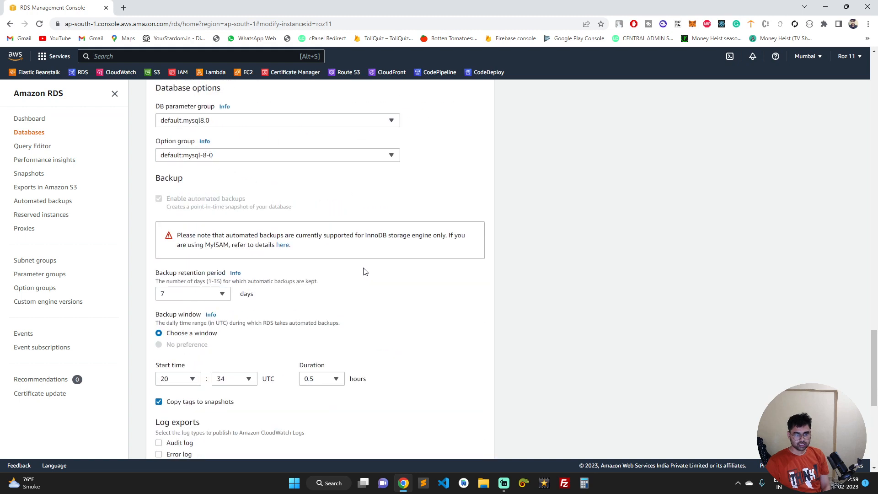
scroll(364, 272, up, 7)
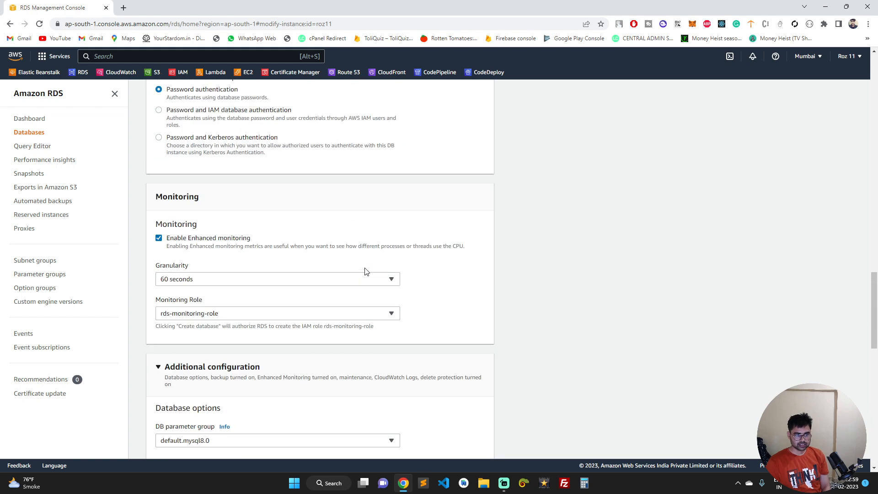
scroll(365, 272, up, 5)
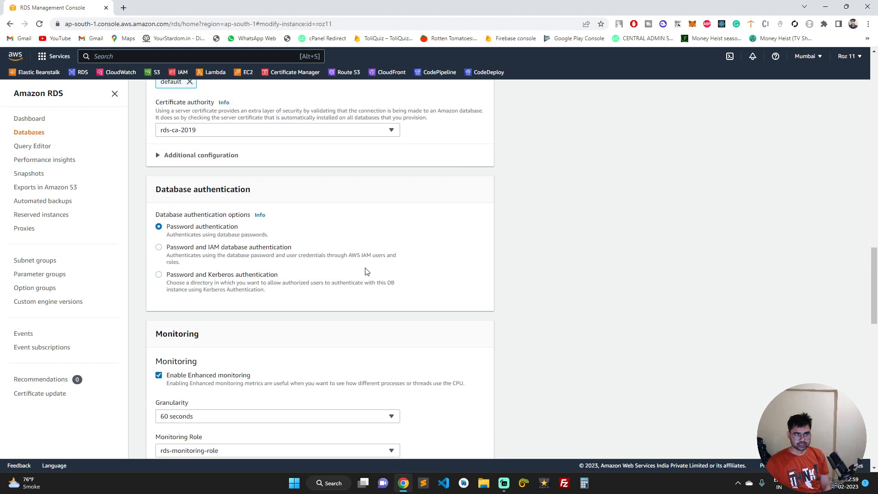
scroll(366, 271, up, 7)
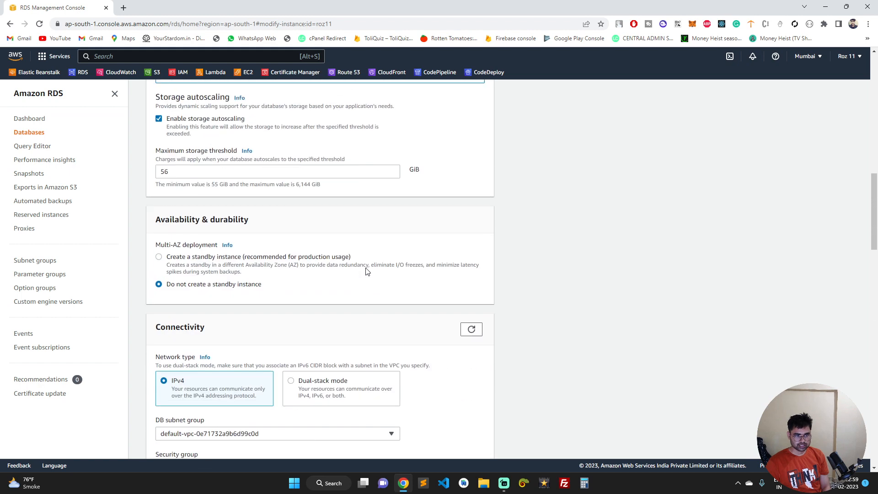
scroll(366, 272, down, 15)
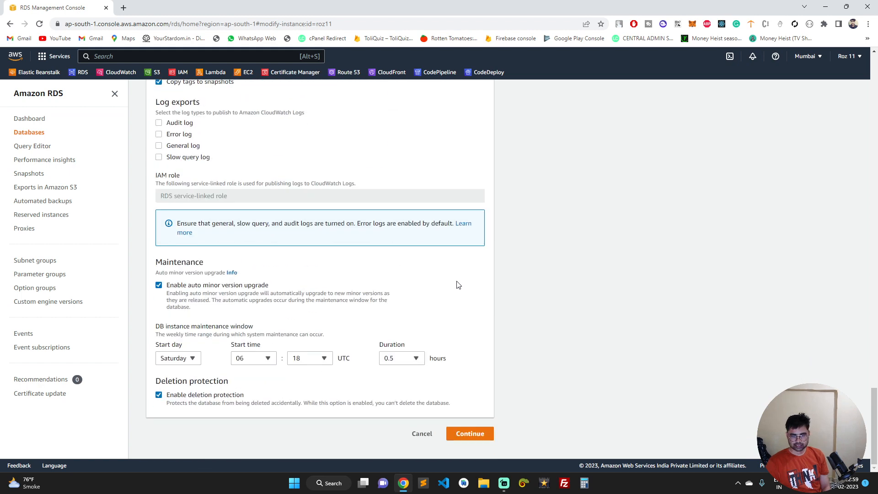
Step: Continue to the summary of modifications, choose to apply the instance class change immediately, and submit the modification of roz11
click(465, 434)
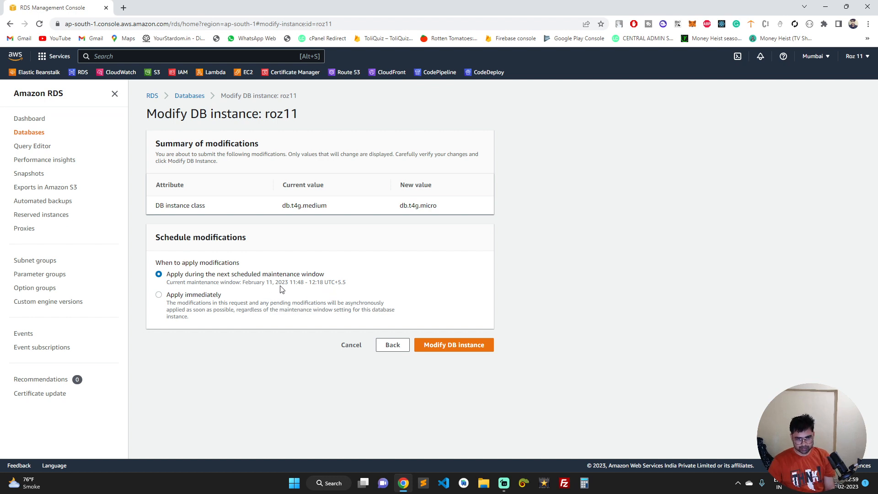
drag(290, 284, 308, 284)
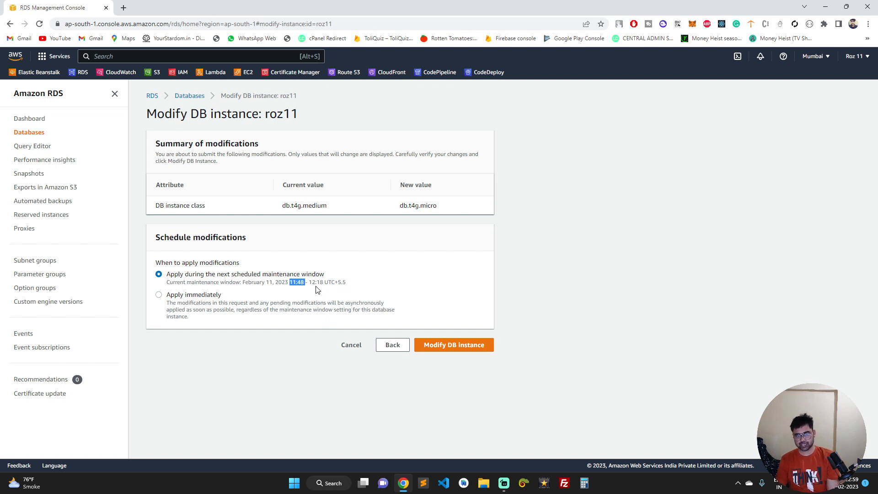
click(160, 295)
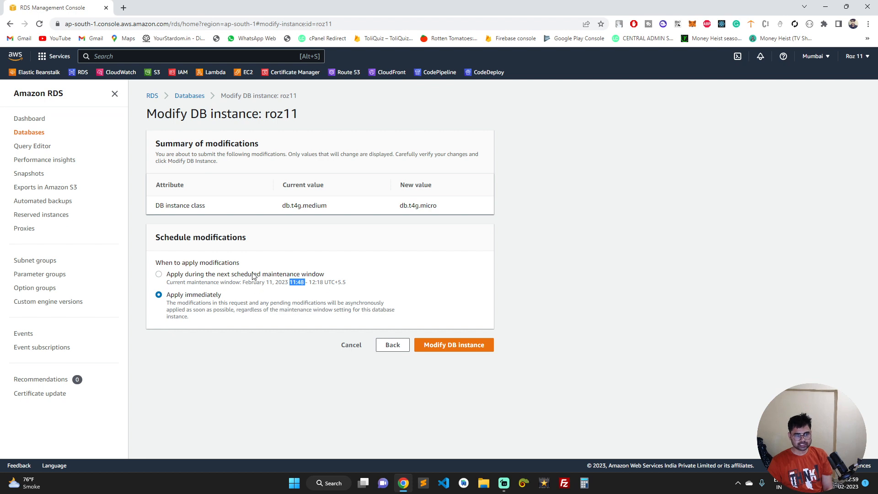
drag(241, 274, 258, 276)
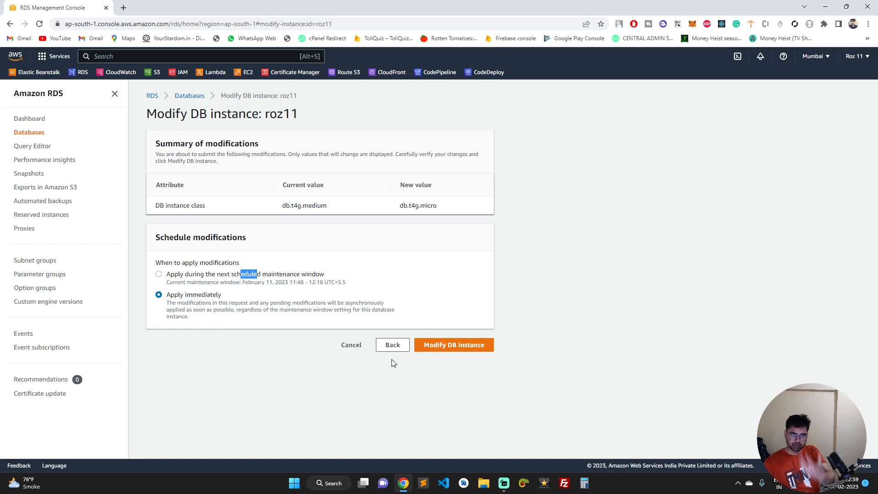
click(439, 344)
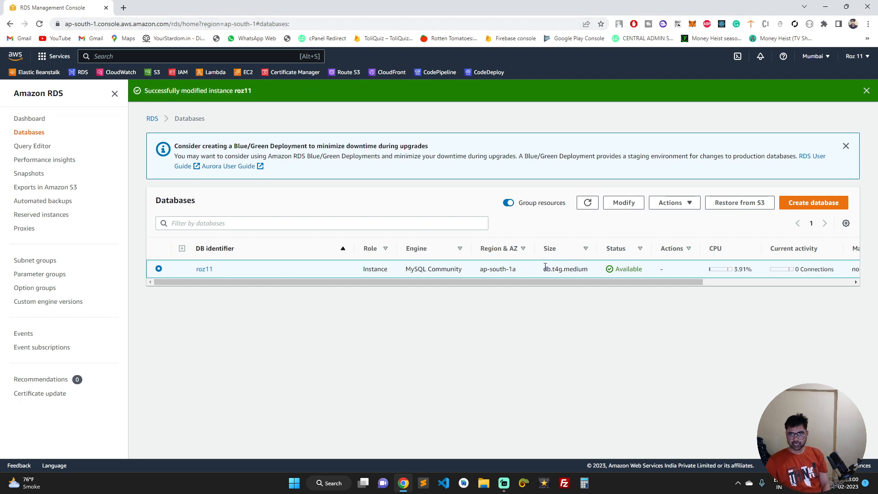
Step: Refresh the databases list and check the size, status and remaining columns of the roz11 instance
drag(544, 269, 590, 271)
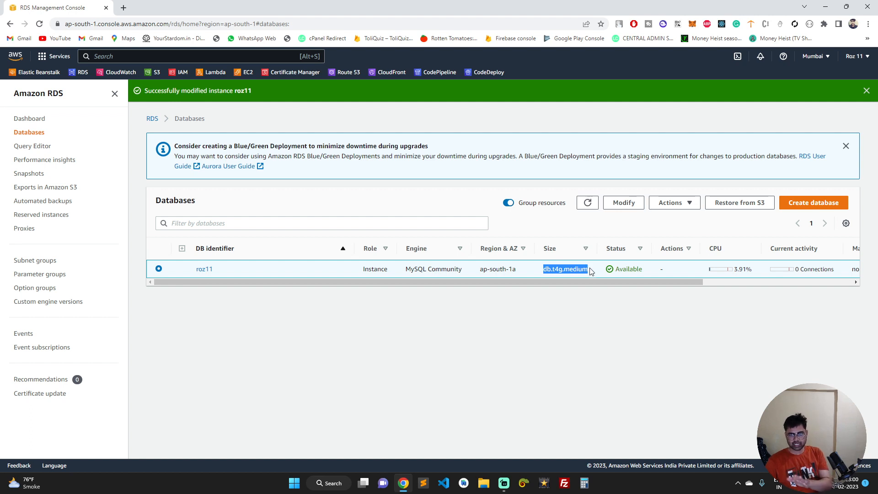
click(579, 206)
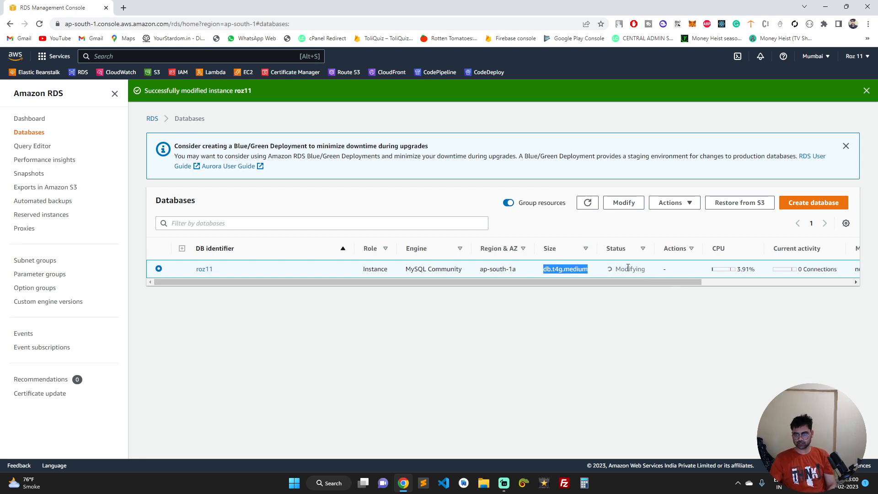
drag(615, 269, 598, 305)
drag(646, 283, 744, 287)
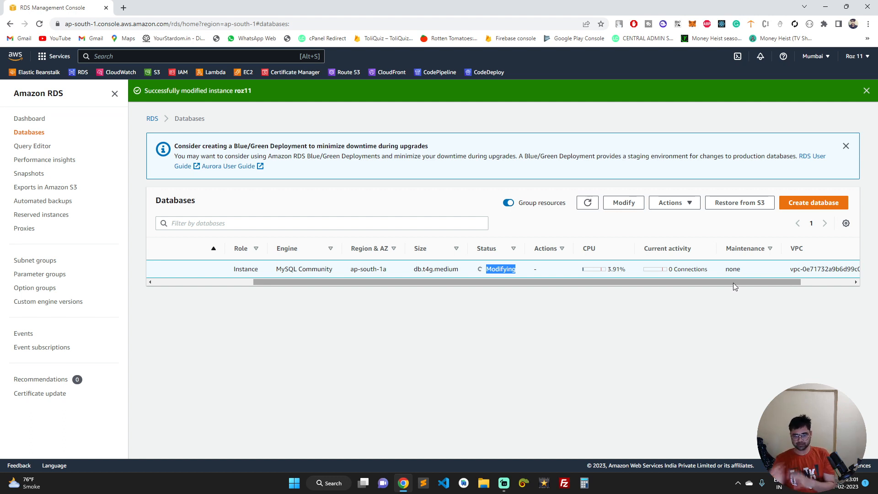
Step: Search Google for "aws rds free tier" in a new tab and open the Amazon RDS Free Tier page
click(124, 8)
text(za)
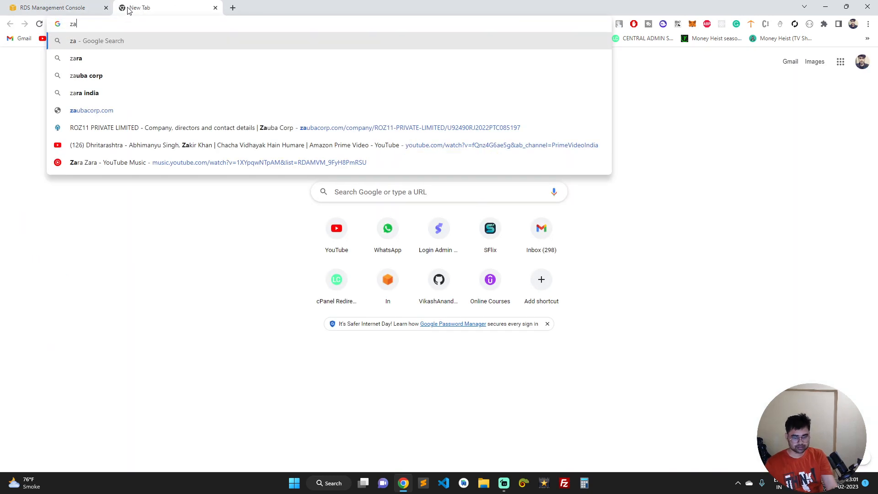
key(BackSpace)
key(BackSpace)
text(aws)
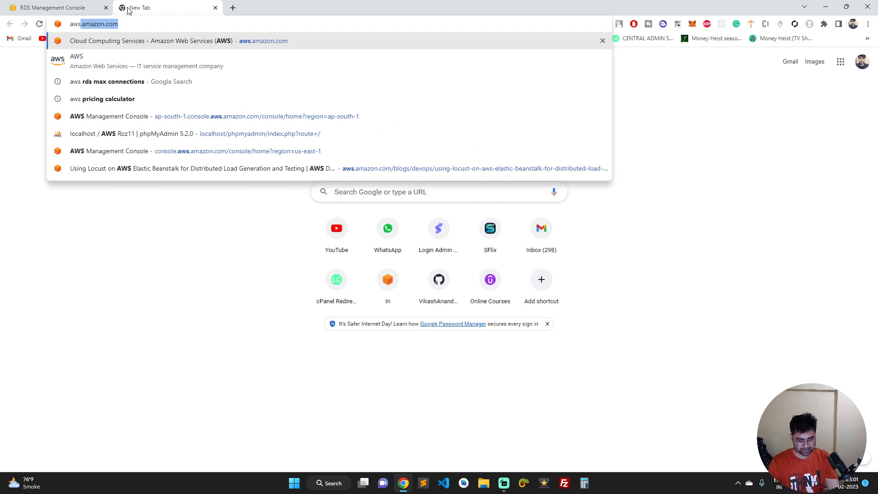
text( rds fr)
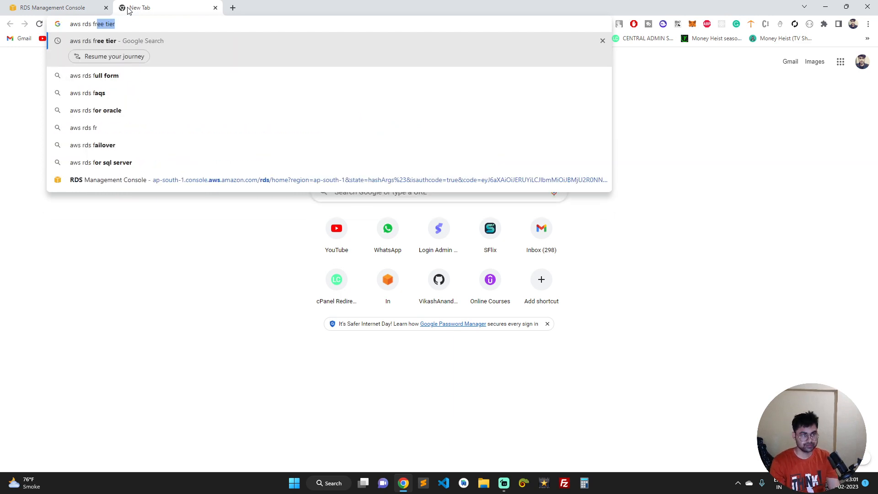
text(e)
key(Return)
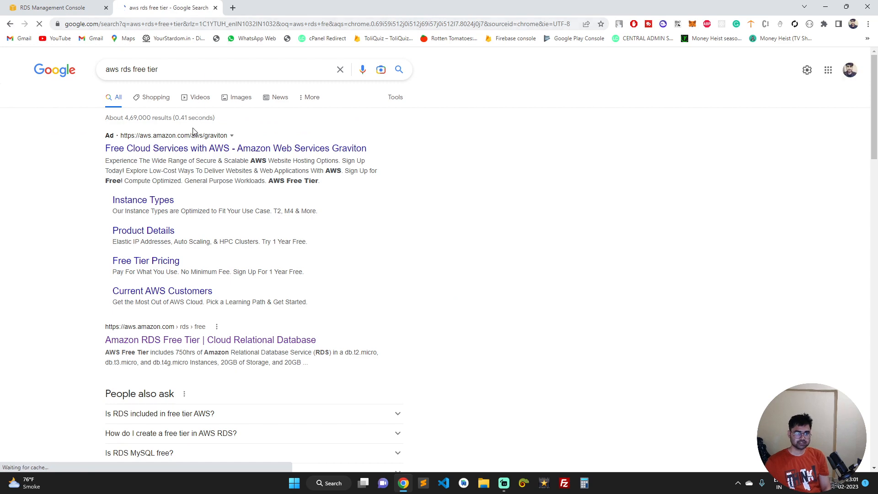
click(188, 343)
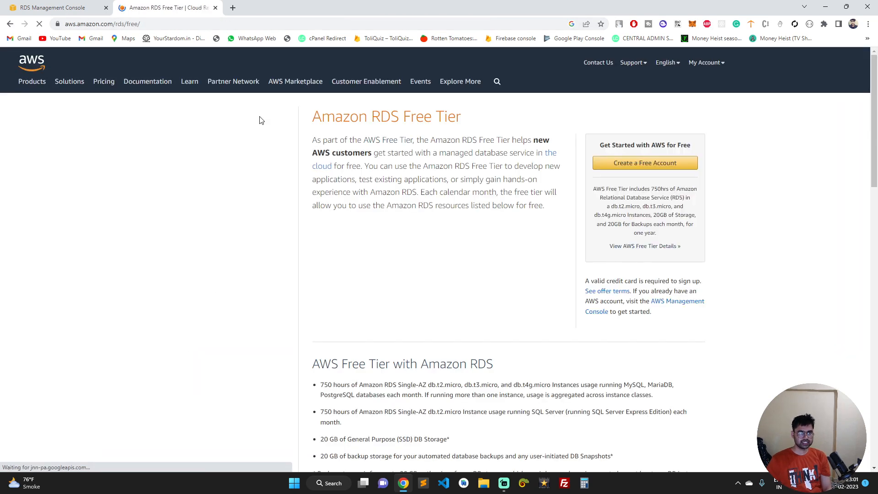
Step: Examine the free tier summary for the eligible instance classes, storage allowance and monthly usage hours
scroll(608, 238, down, 1)
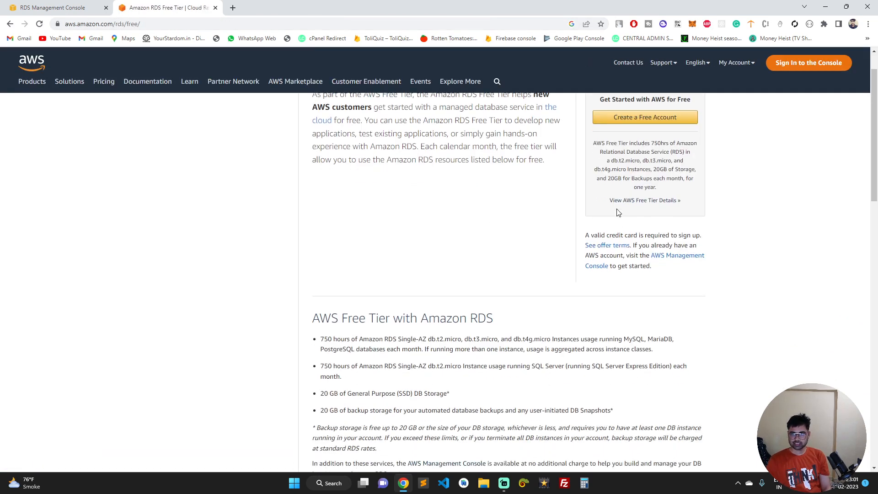
drag(611, 160, 693, 166)
click(599, 170)
double_click(598, 170)
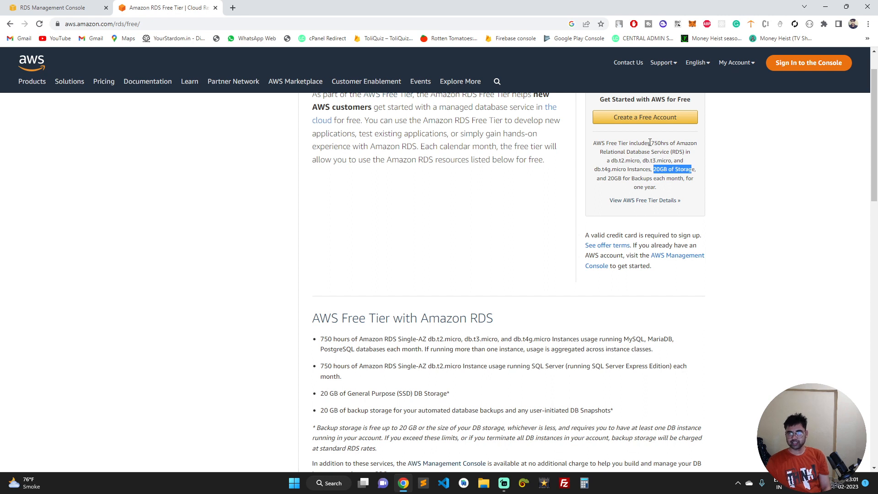
drag(650, 143, 696, 139)
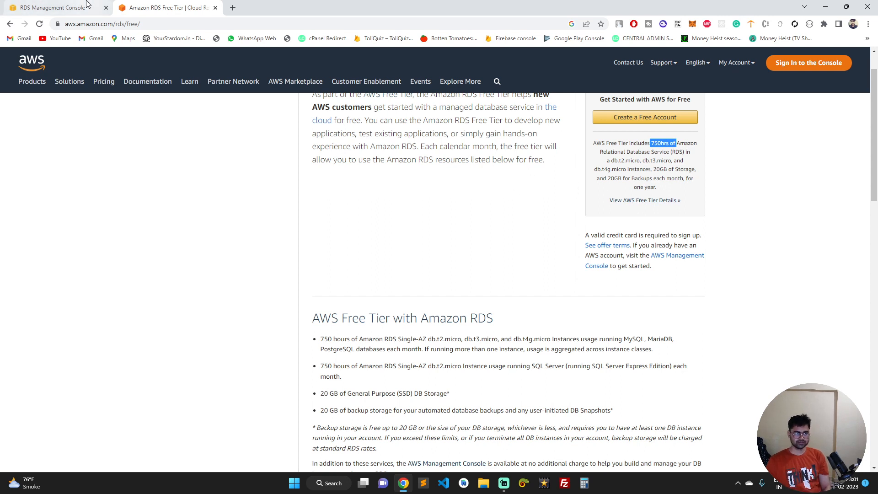
scroll(417, 164, up, 1)
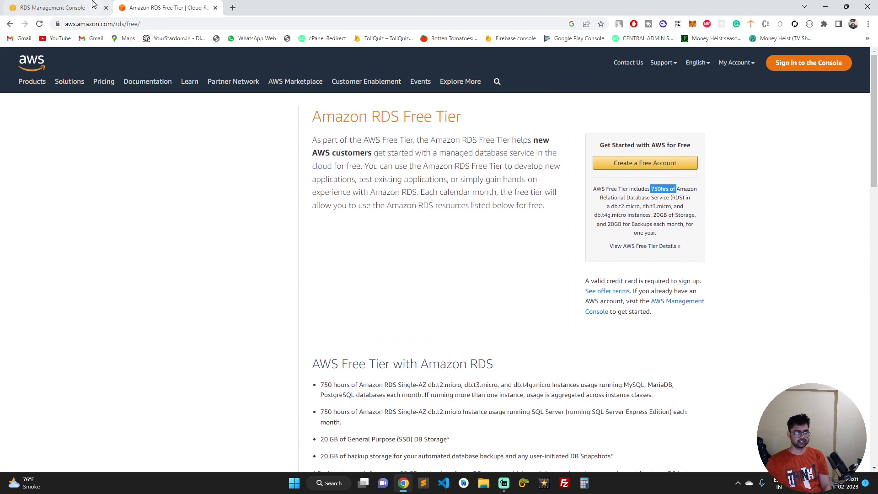
Step: Return to the RDS console, refresh the databases list, and check roz11's modification status and the Blue/Green Deployment notice
click(54, 7)
click(588, 203)
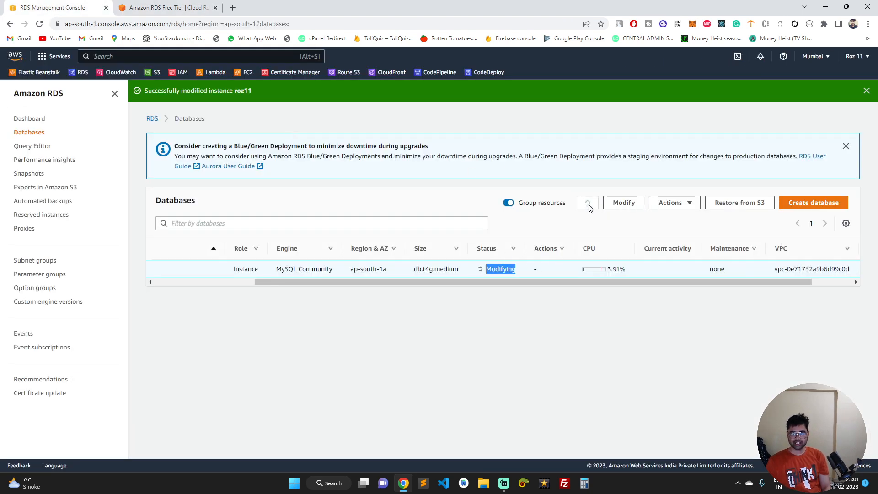
click(587, 203)
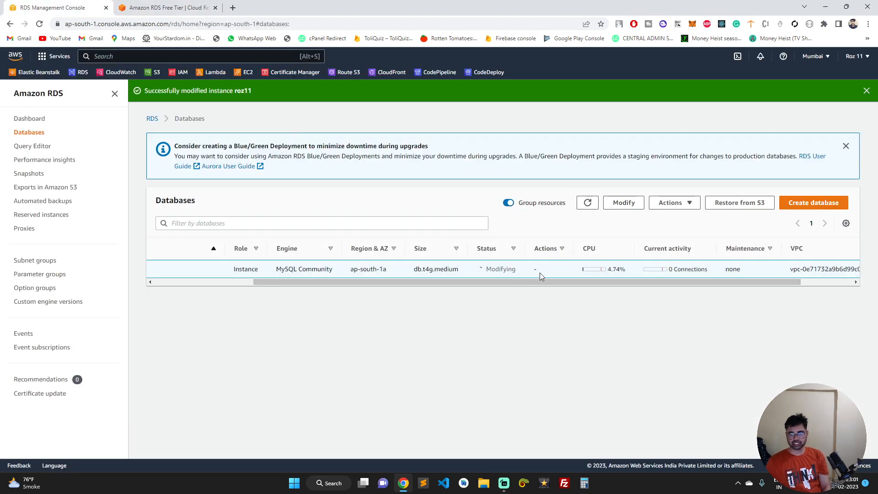
drag(545, 280, 476, 277)
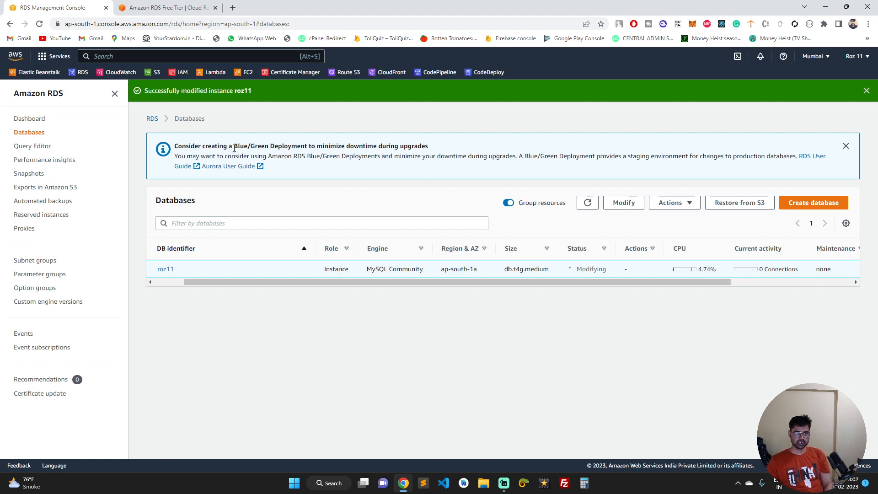
drag(234, 146, 305, 147)
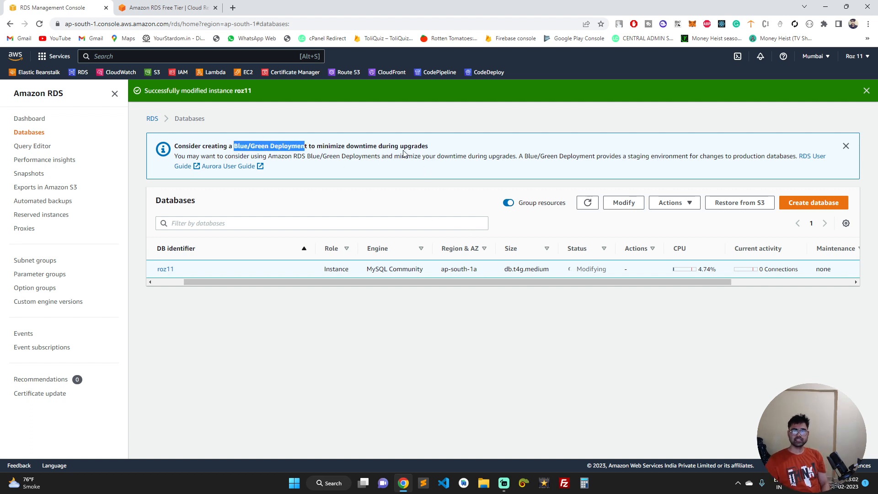